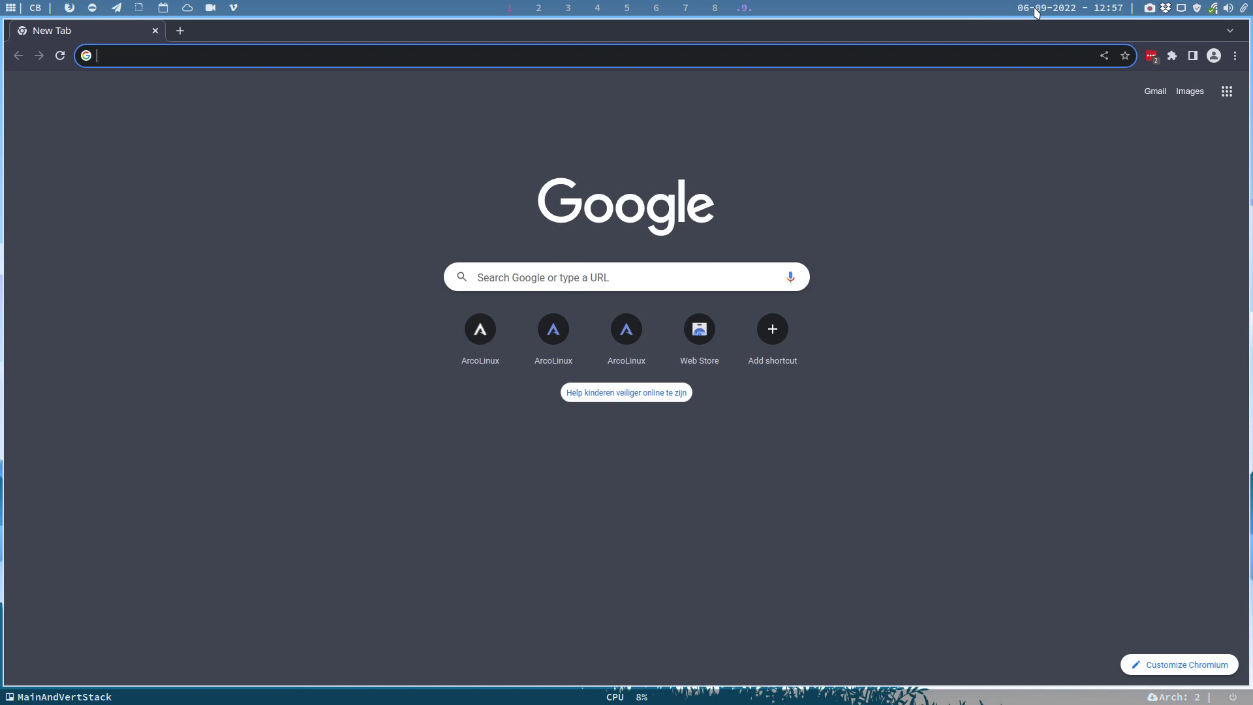
- Close the Chromium New Tab window with Super+Q
key("super+q")
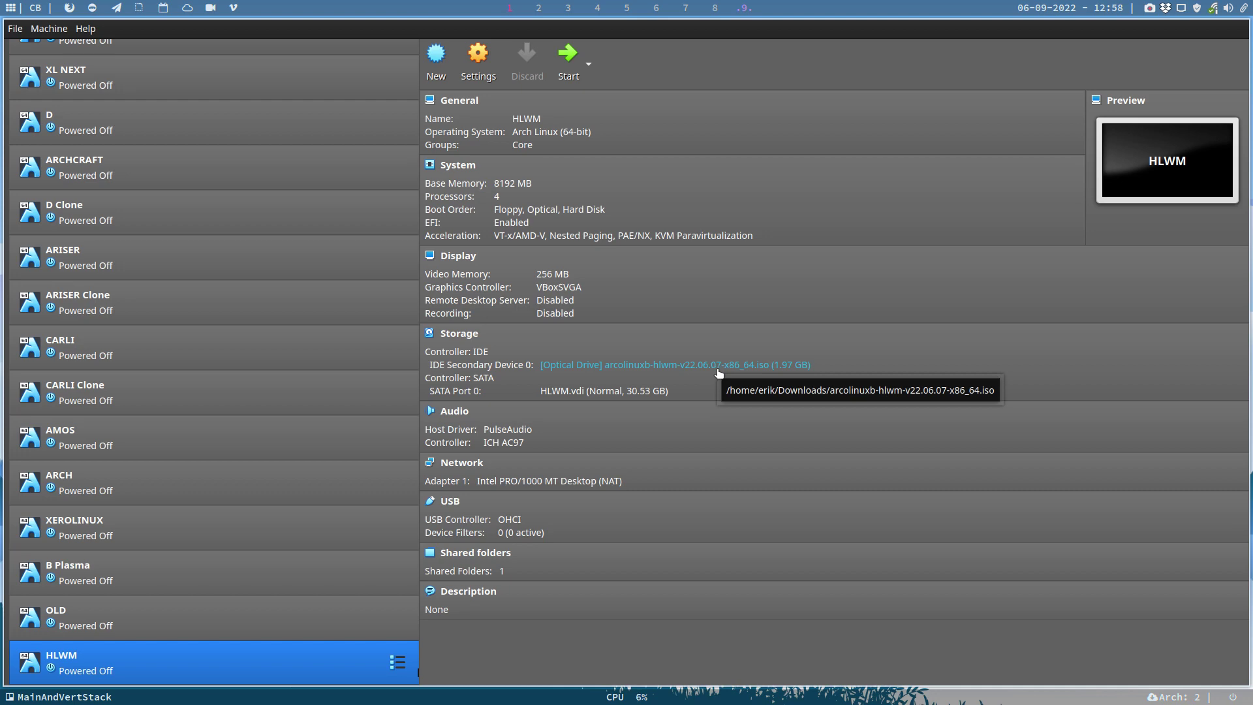
- Start the HLWM virtual machine so it boots the ArcoLinux v22.06.07 live ISO
left_click(563, 65)
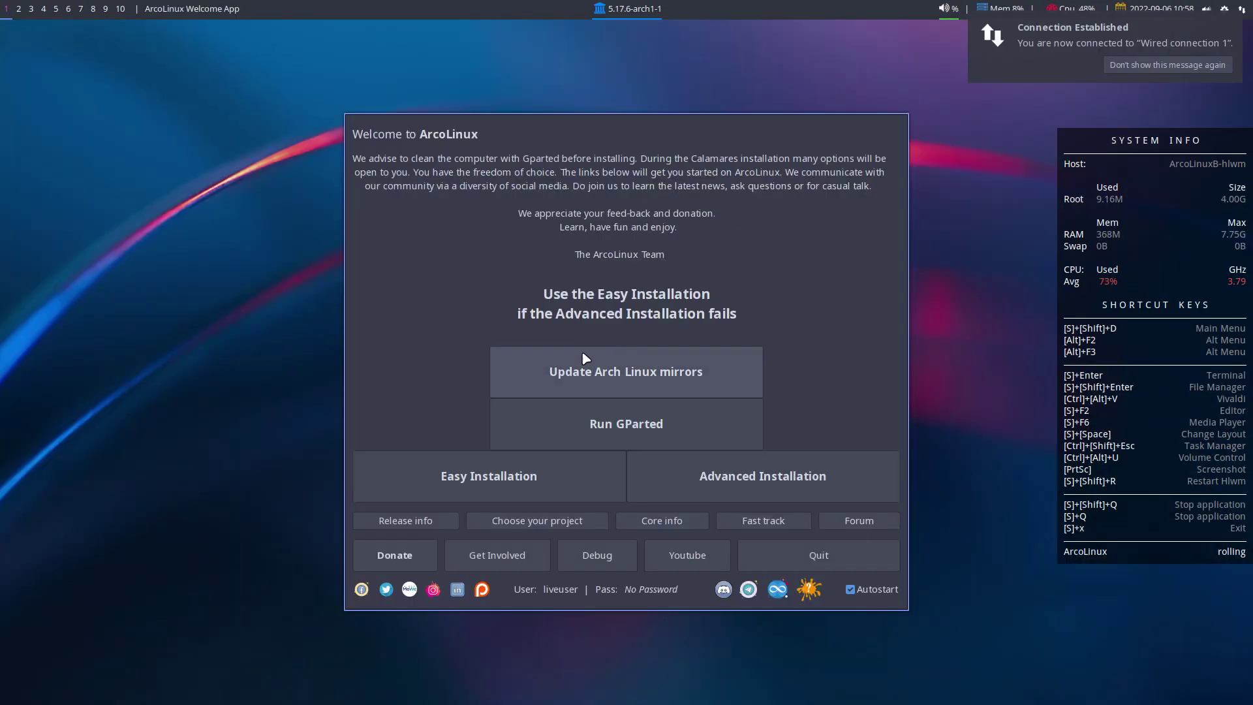
- Launch the easy installation and accept the Europe/Brussels timezone
left_click(570, 486)
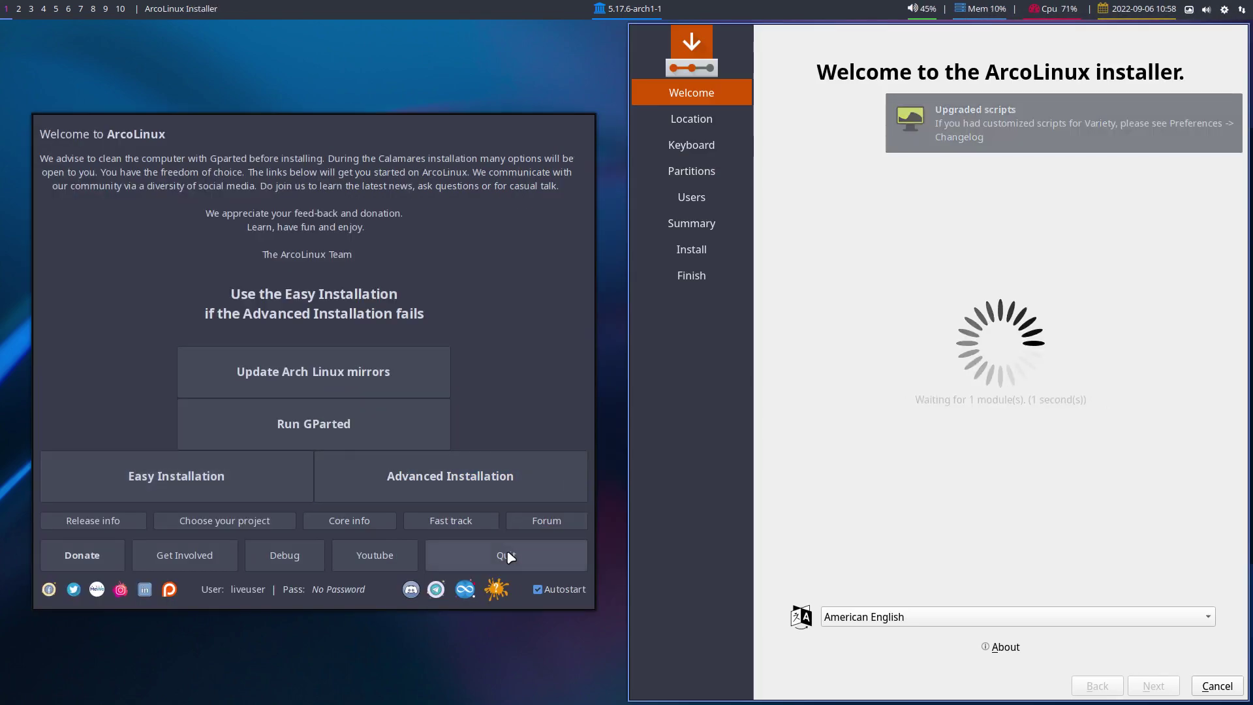
left_click(507, 556)
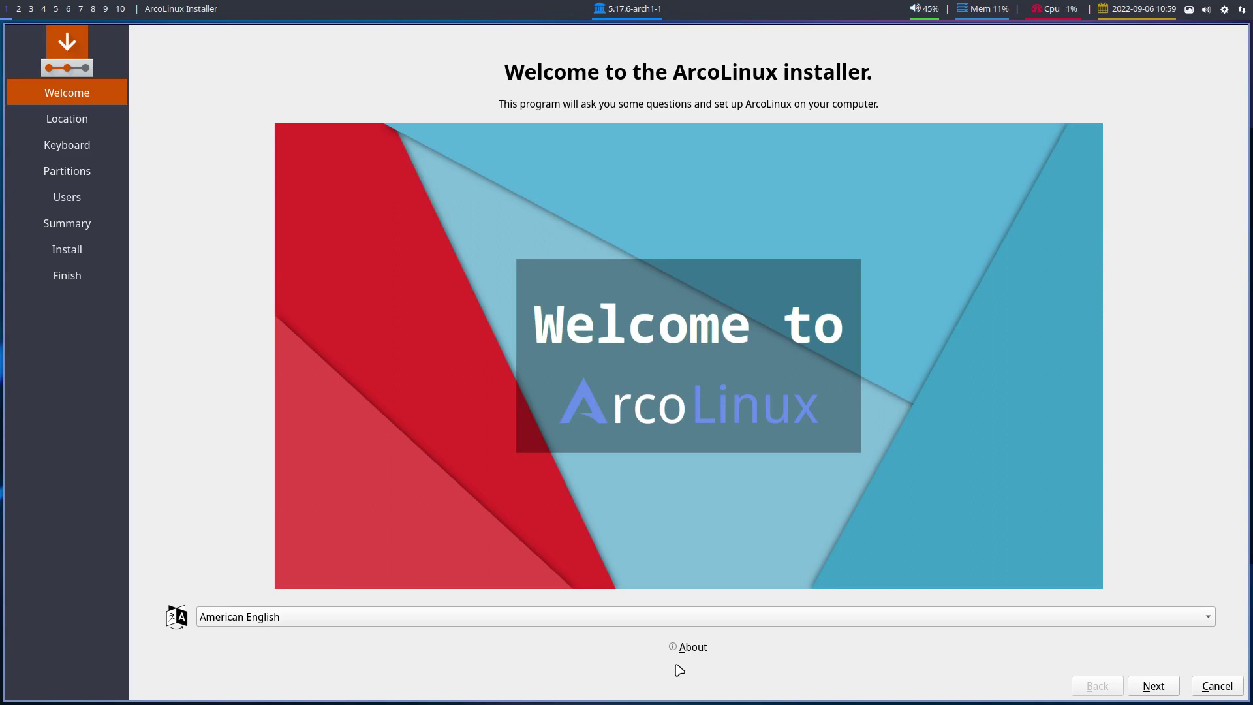
left_click(1152, 685)
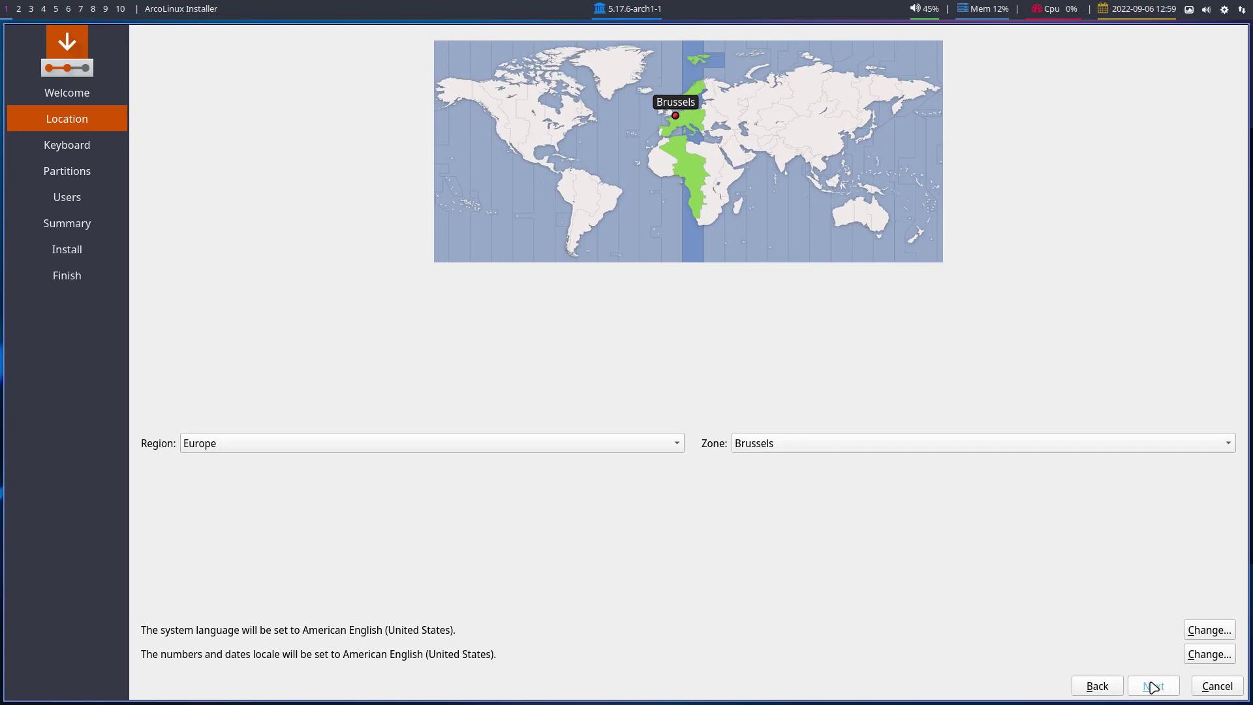
left_click(1152, 686)
- Choose the Belgian keyboard layout and the erase-disk partitioning option
scroll(461, 395, "up", 1)
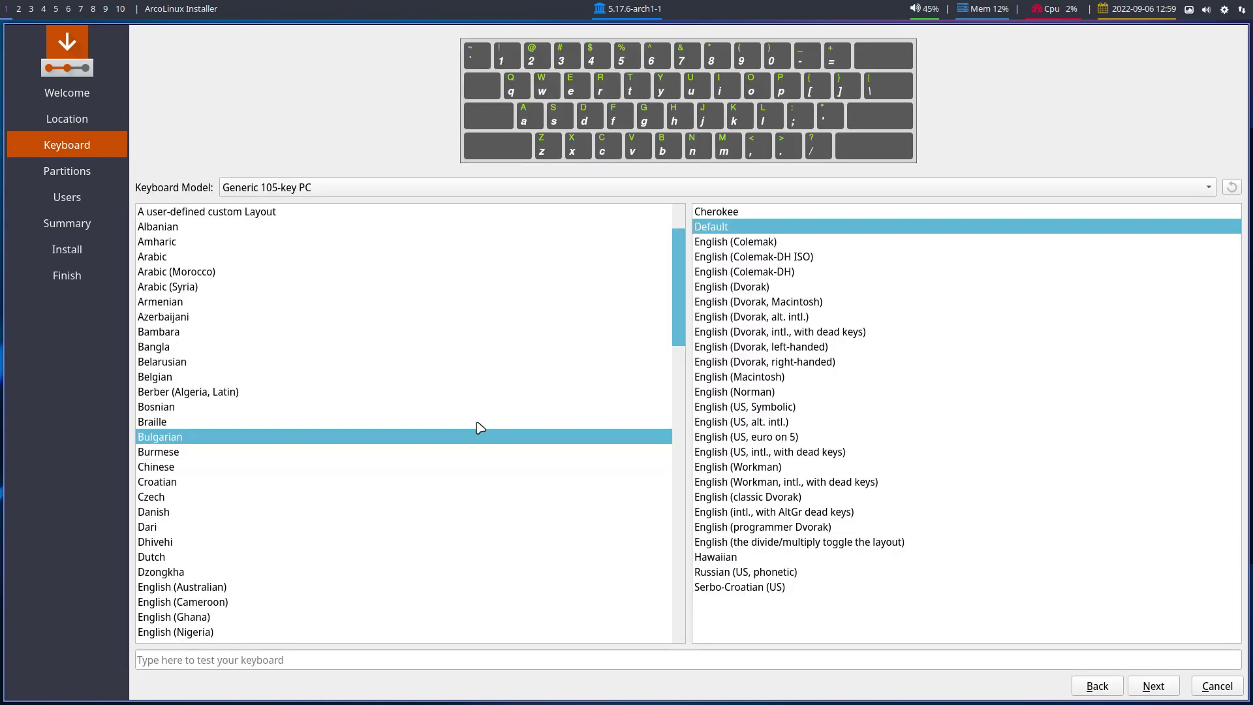
left_click(266, 377)
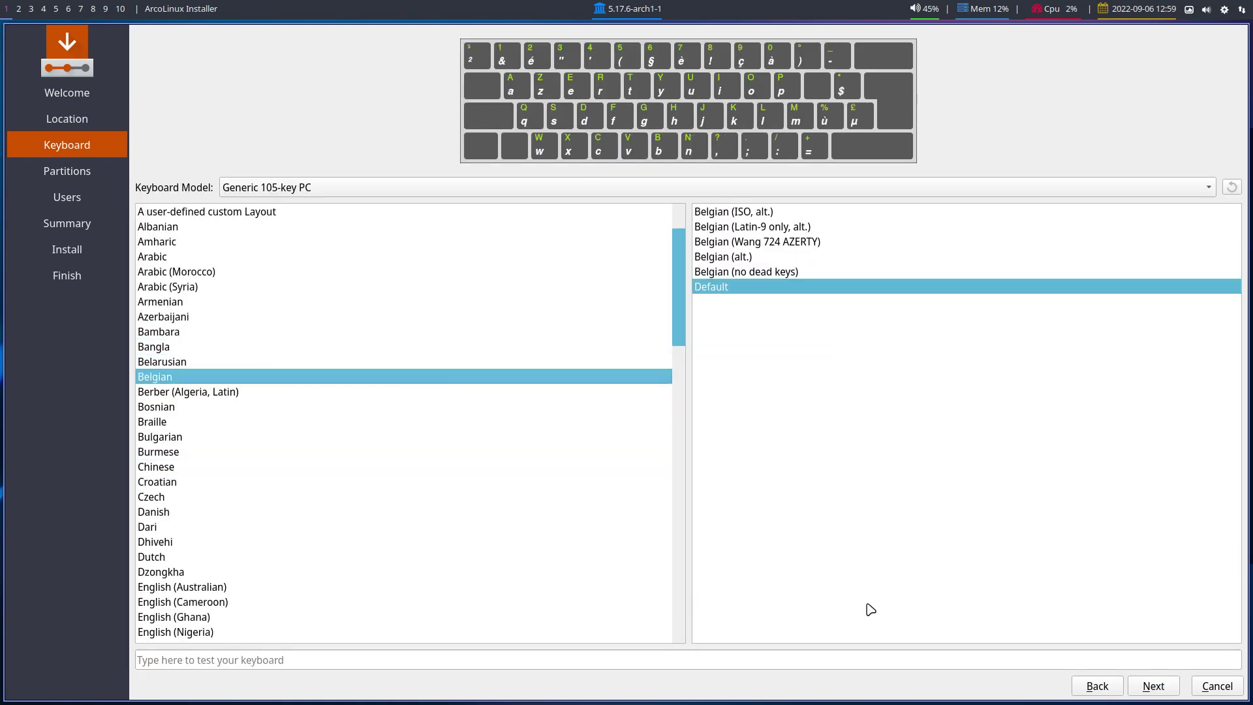
left_click(1152, 686)
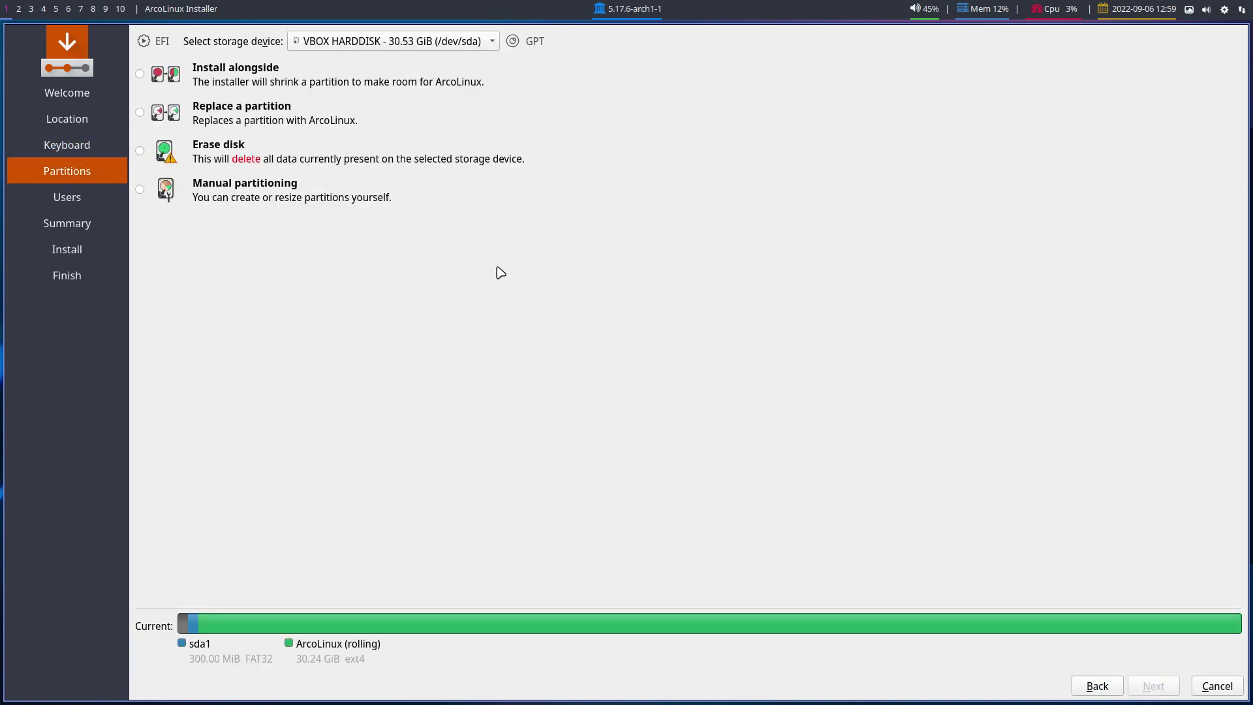
left_click(315, 163)
- Fill in the user's name and shared password, enabling automatic login
left_click(1153, 686)
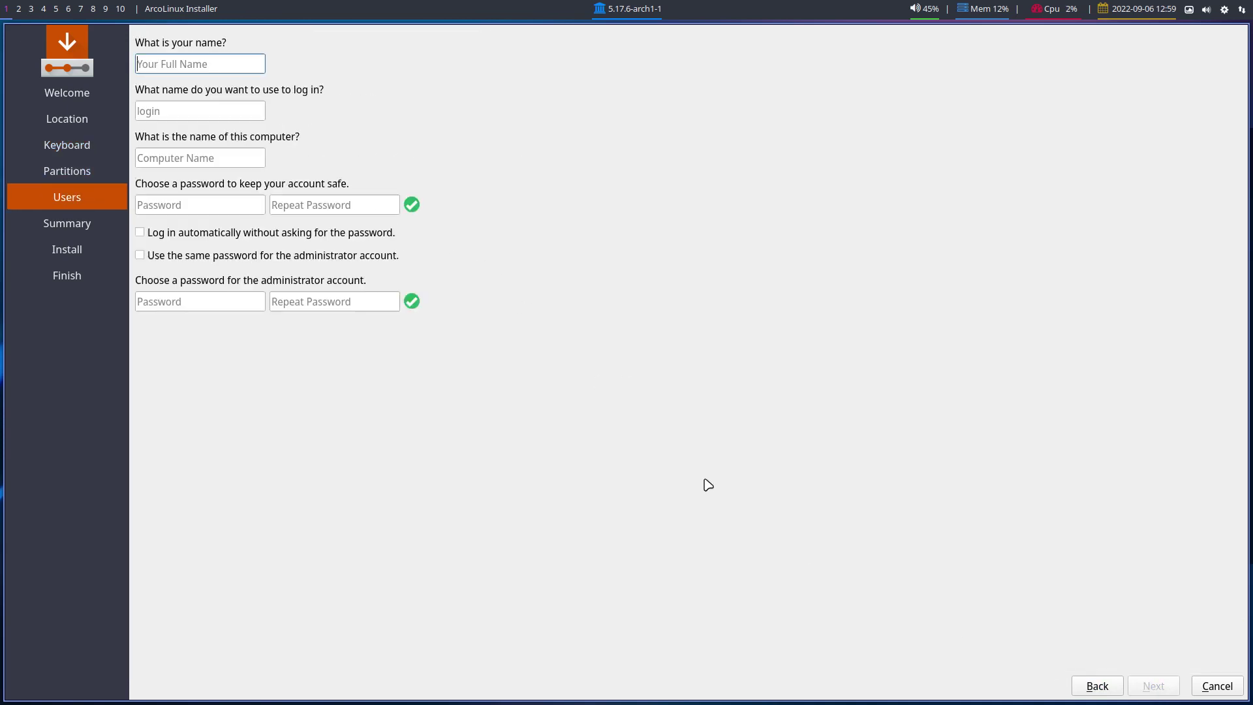
type("erik")
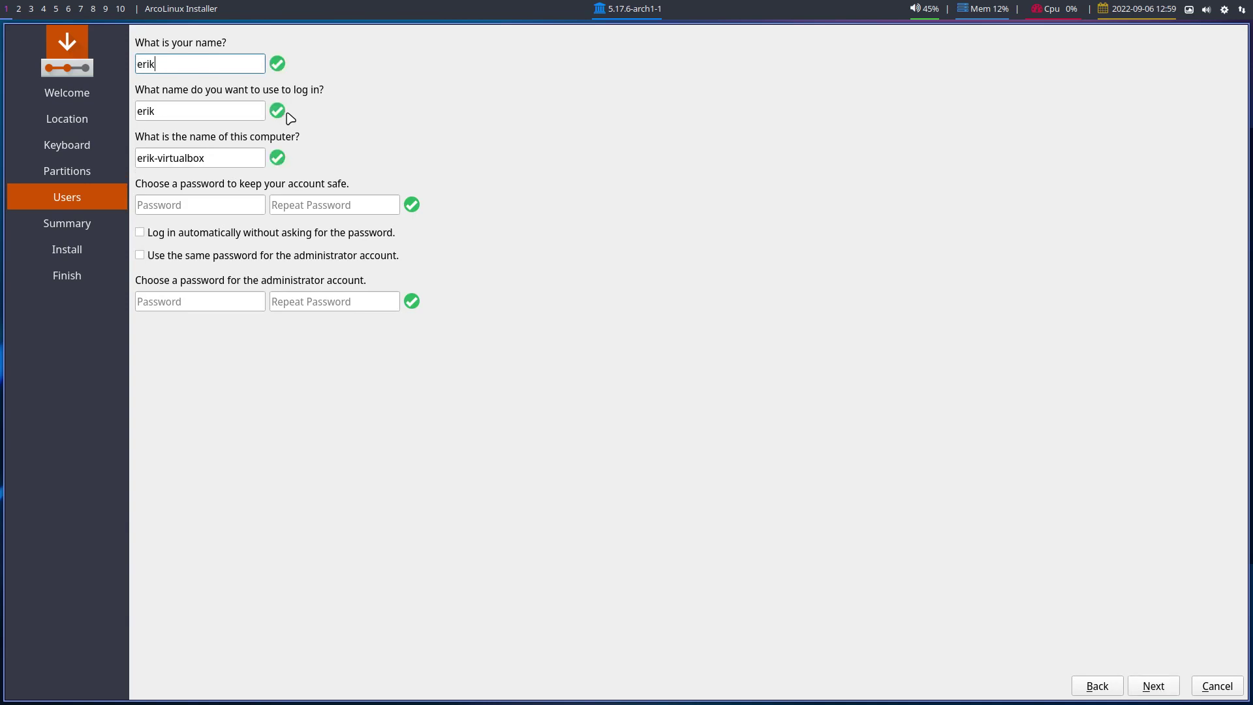
key("Tab")
key("Tab")
key("Tab")
type("arco")
key("Tab")
type("arco")
key("Tab")
key("space")
key("Tab")
key("space")
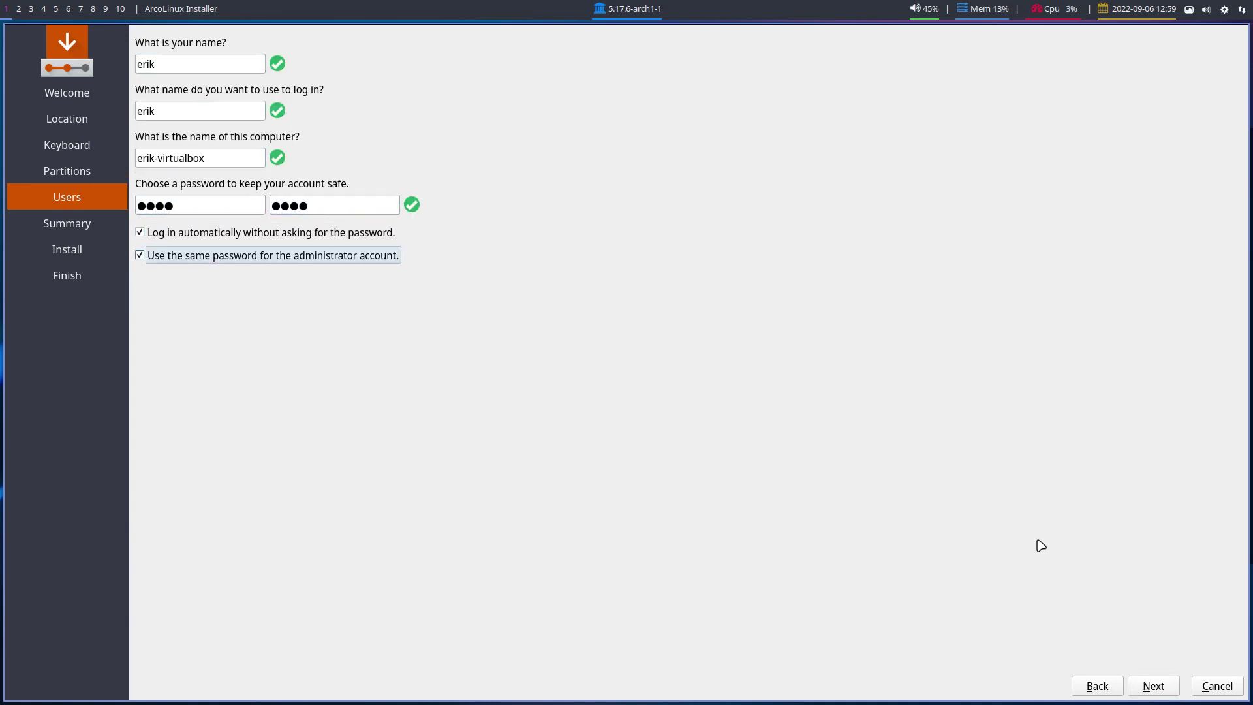
- Start the installation onto /dev/sda, confirming the disk wipe
left_click(1152, 685)
left_click(1152, 685)
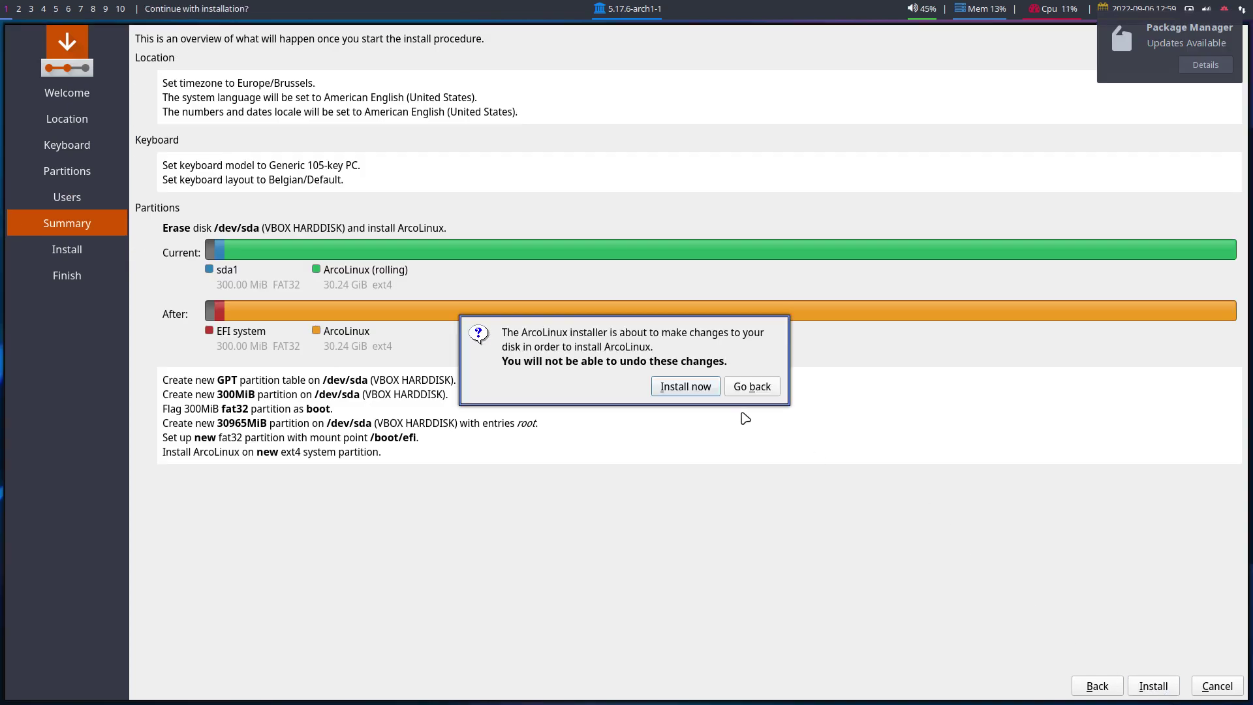
left_click(695, 387)
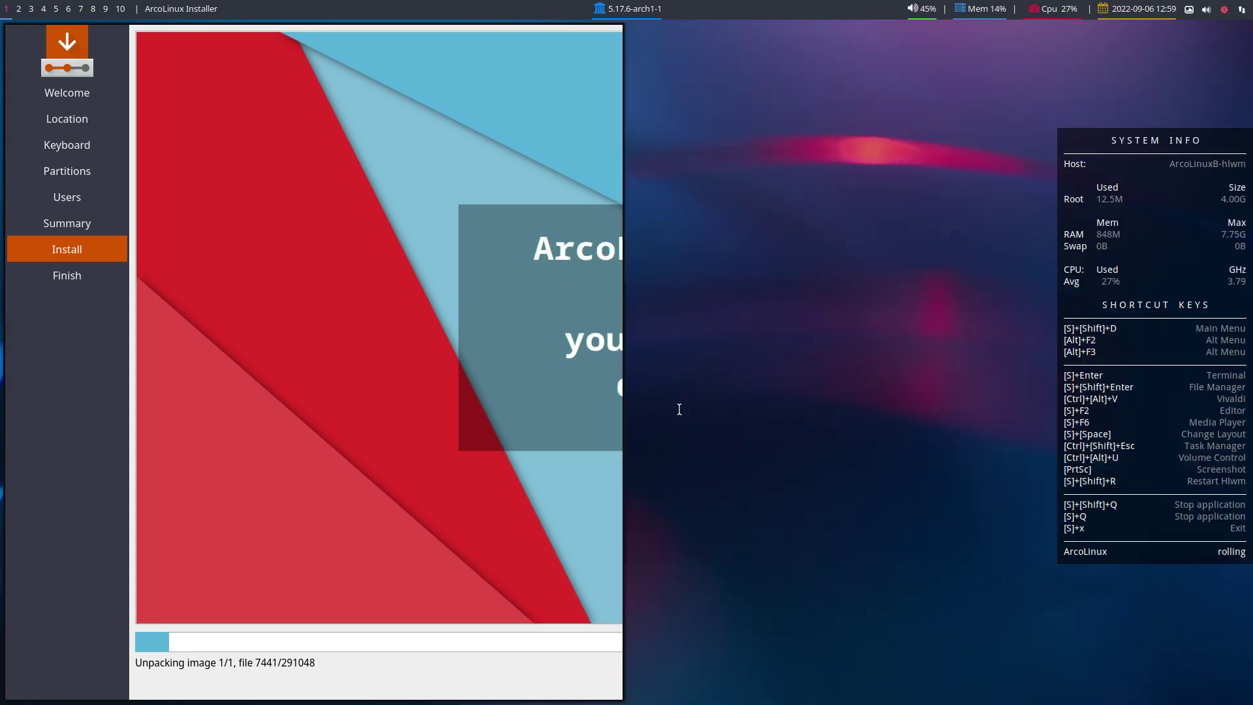
- In a new terminal, sync package databases and check archlinux-keyring's version 20220424-1
key("super+Return")
type("sudo pacman -Sy")
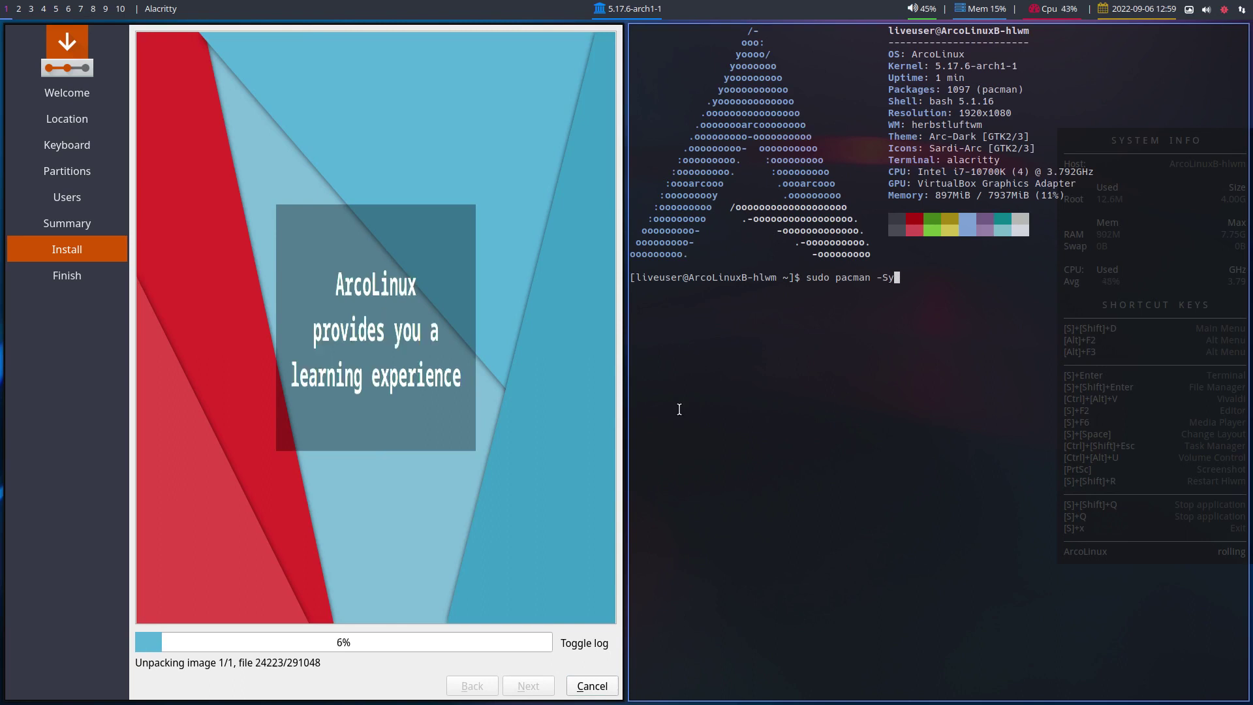
key("Return")
type("sudo pacman -Qi archlinux-")
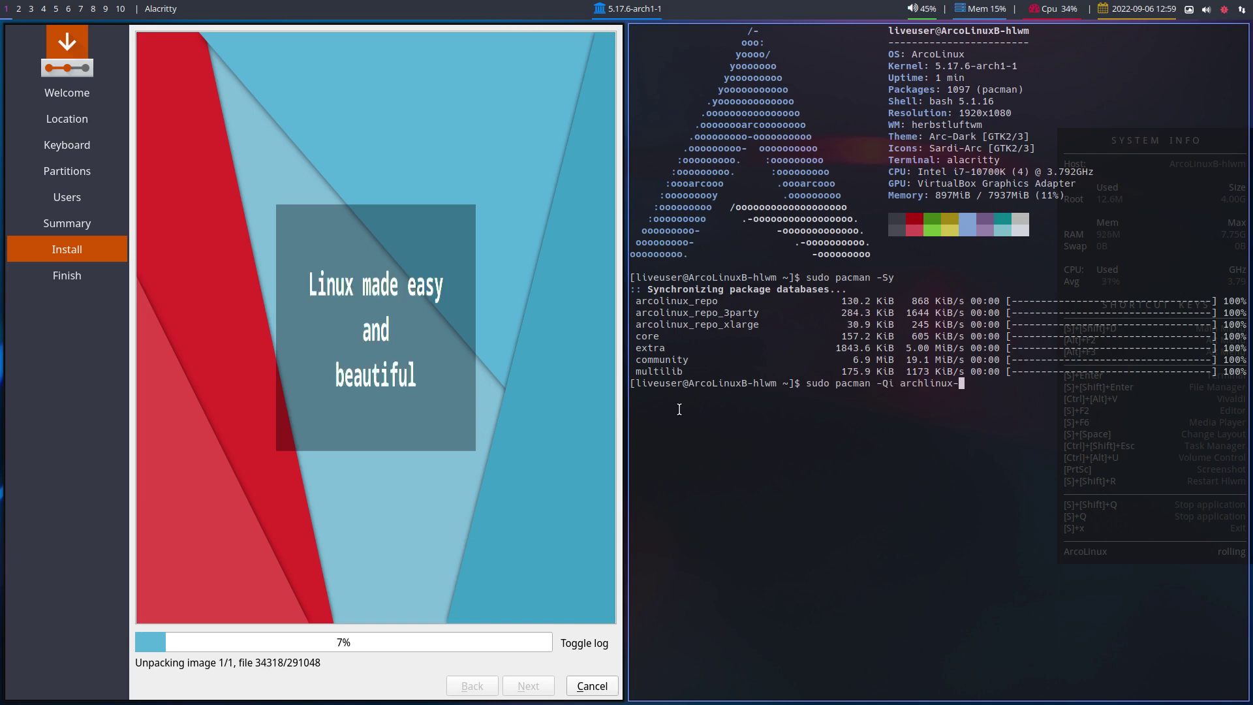
type("keyring")
key("Return")
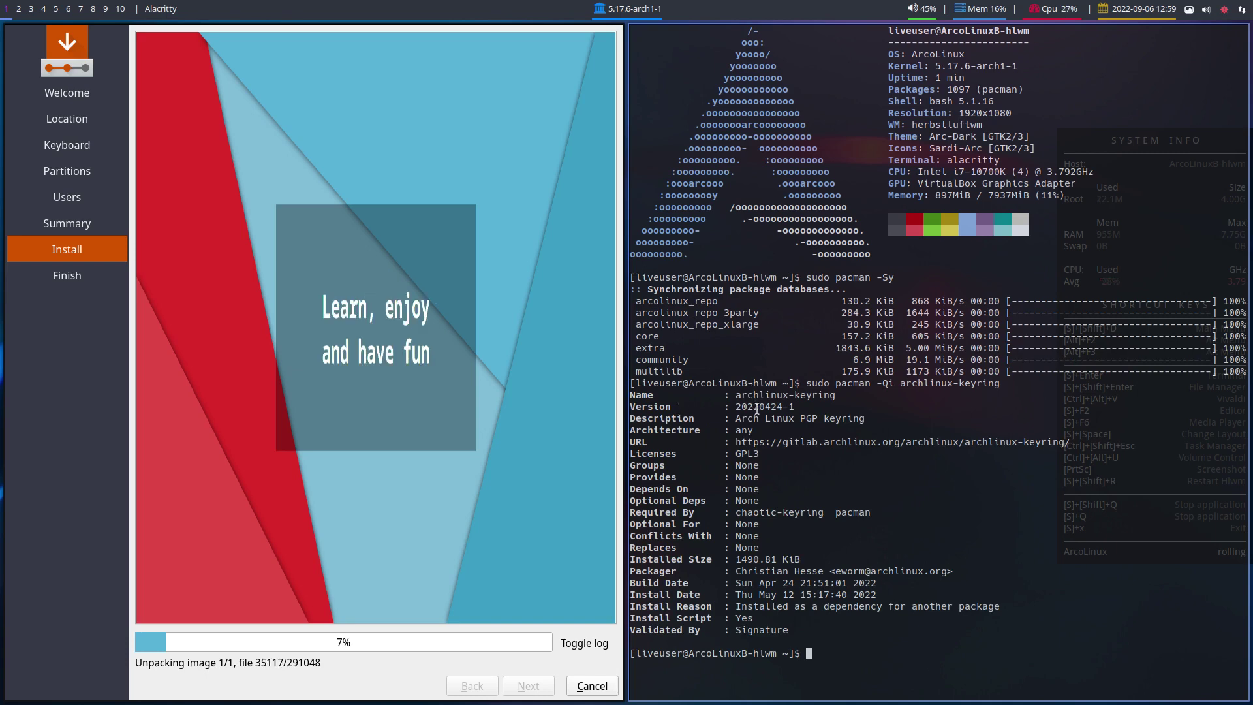
left_click_drag(758, 408, 770, 408)
left_click(766, 407)
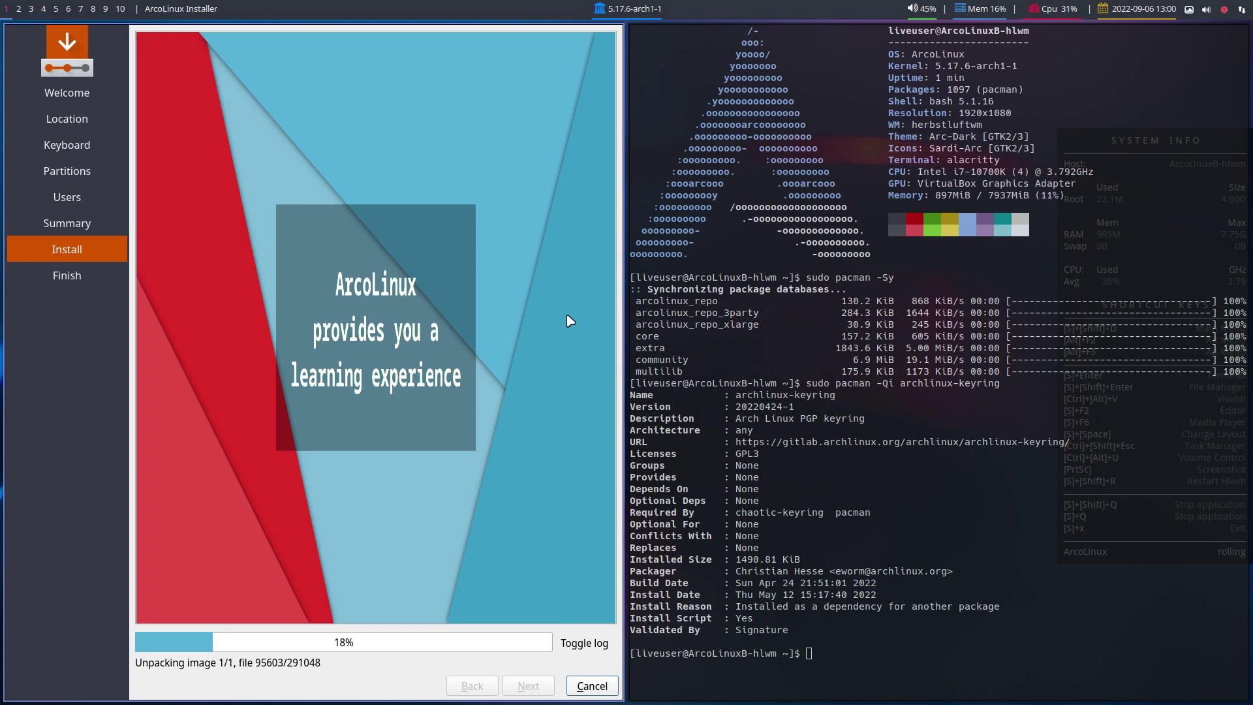
left_click(863, 271)
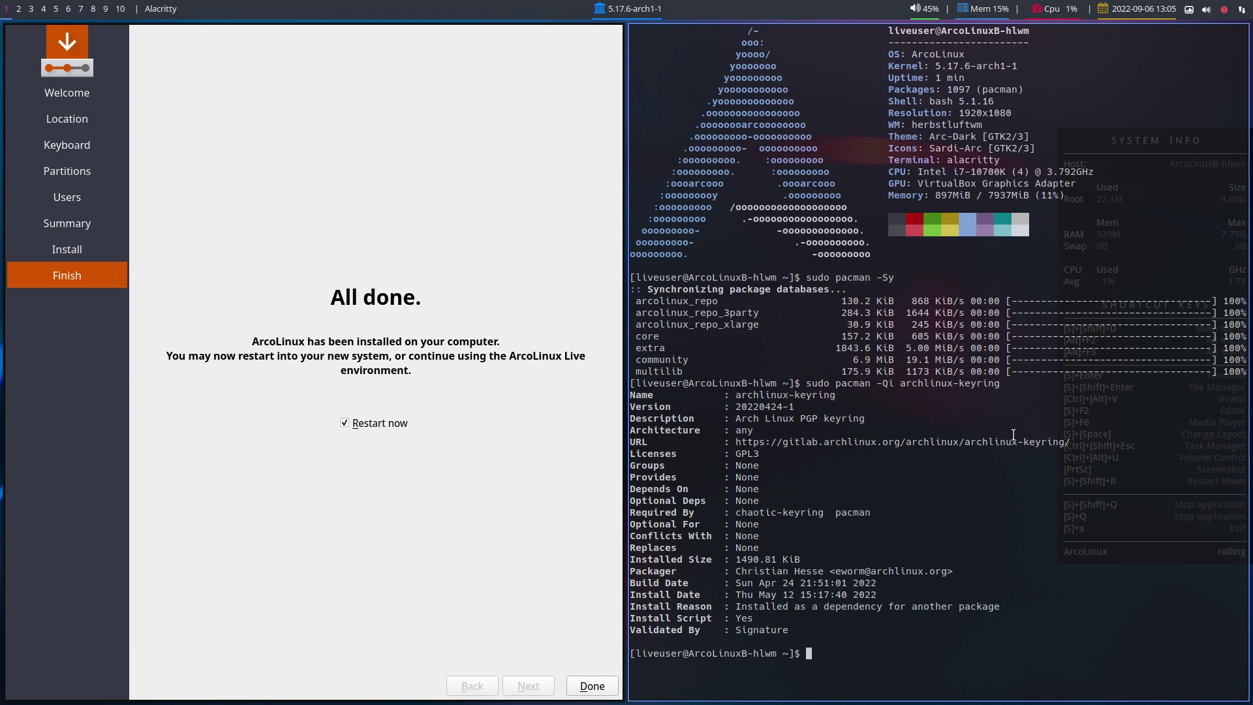
- Finish the installer with Restart now to reboot into the installed ArcoLinux
type("qqQqQ")
left_click(591, 685)
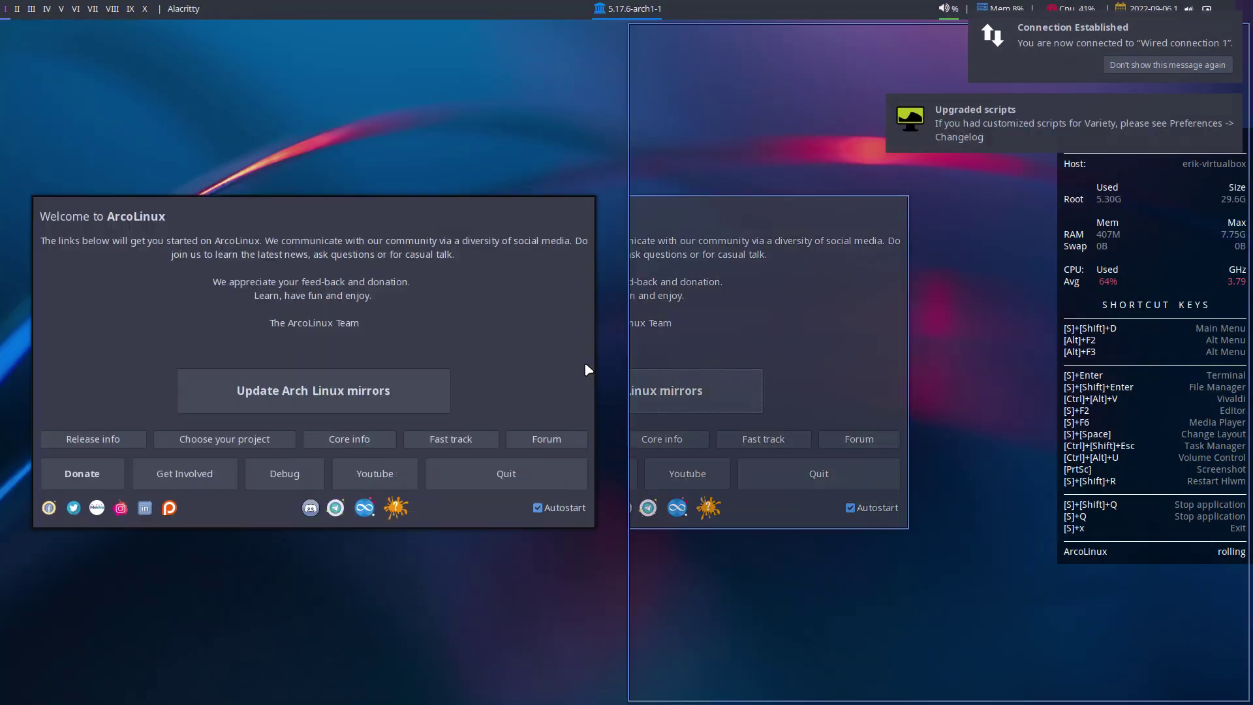
- Close the Welcome window and check the ISO release (v22.06.07) and grub version (2:2.06-5)
left_click(520, 472)
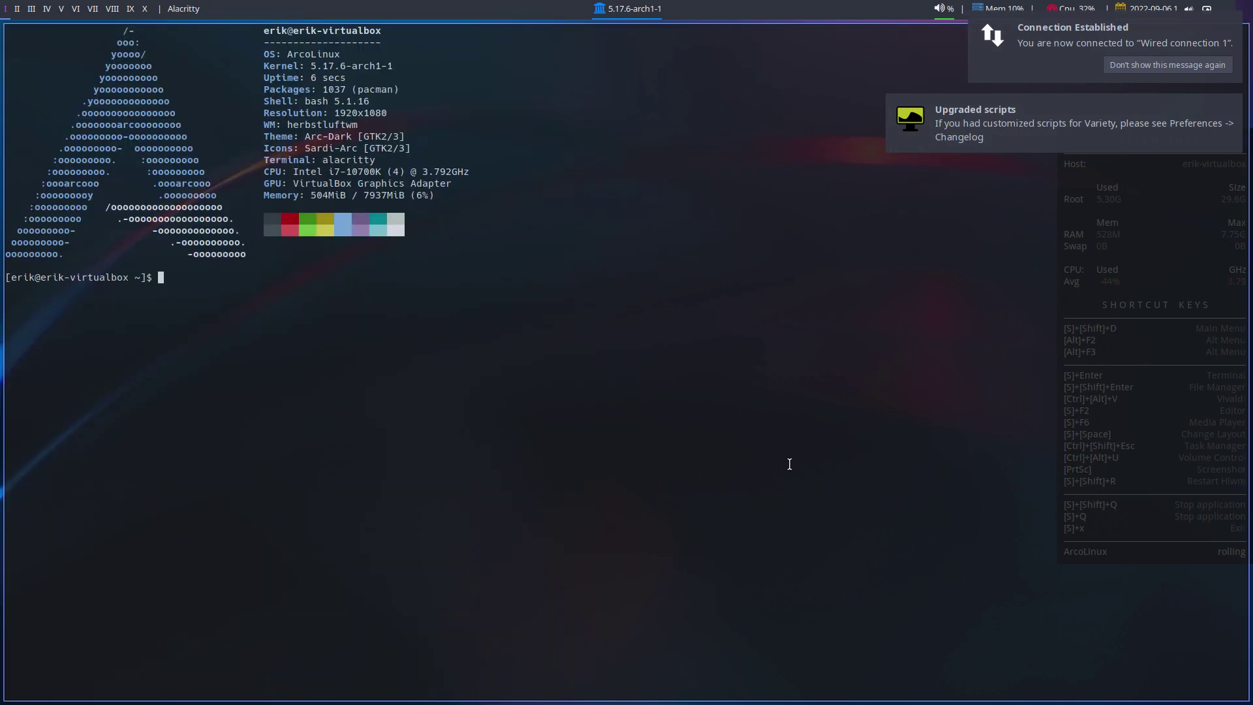
type("ISO")
key("Return")
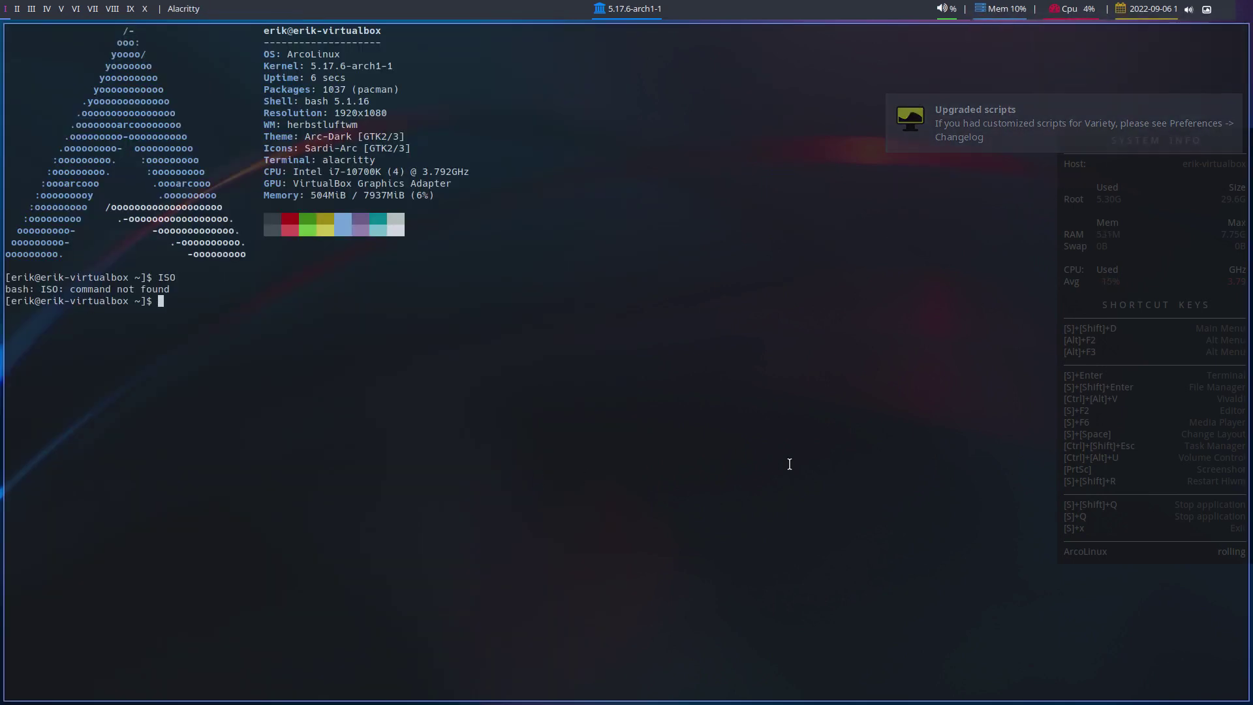
type("iso")
key("Return")
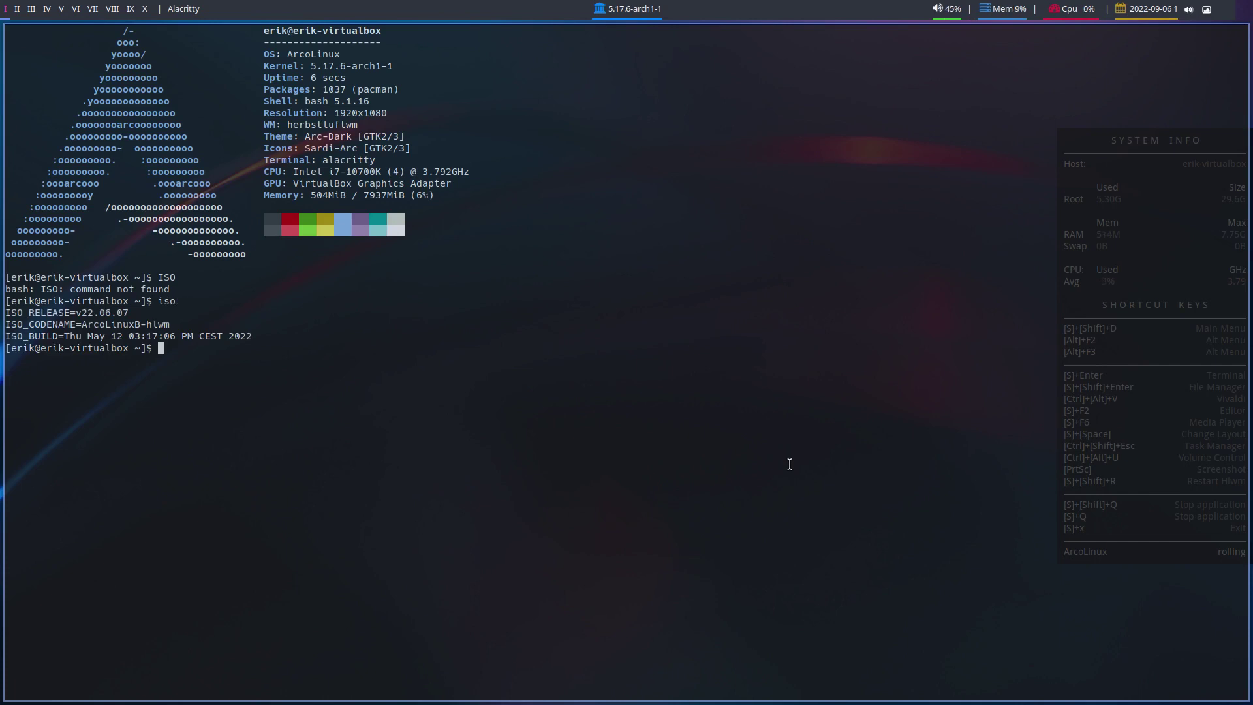
type("pacman -Qi grub")
key("Return")
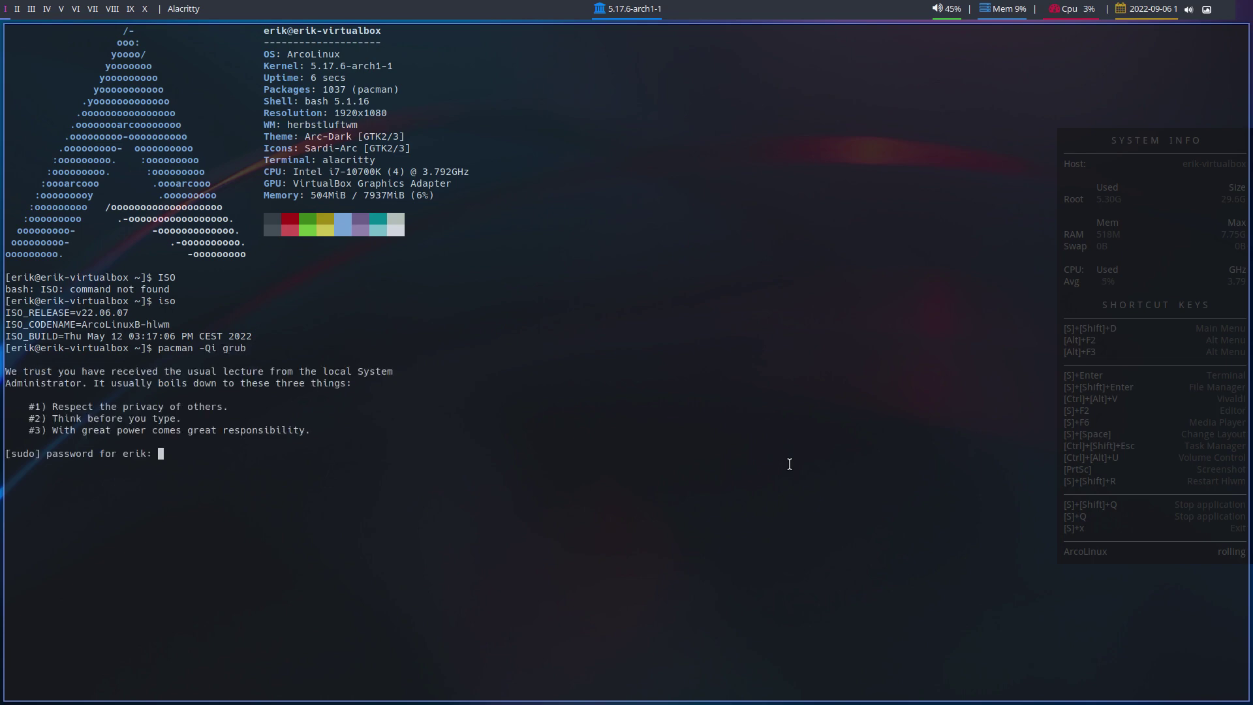
key("Return")
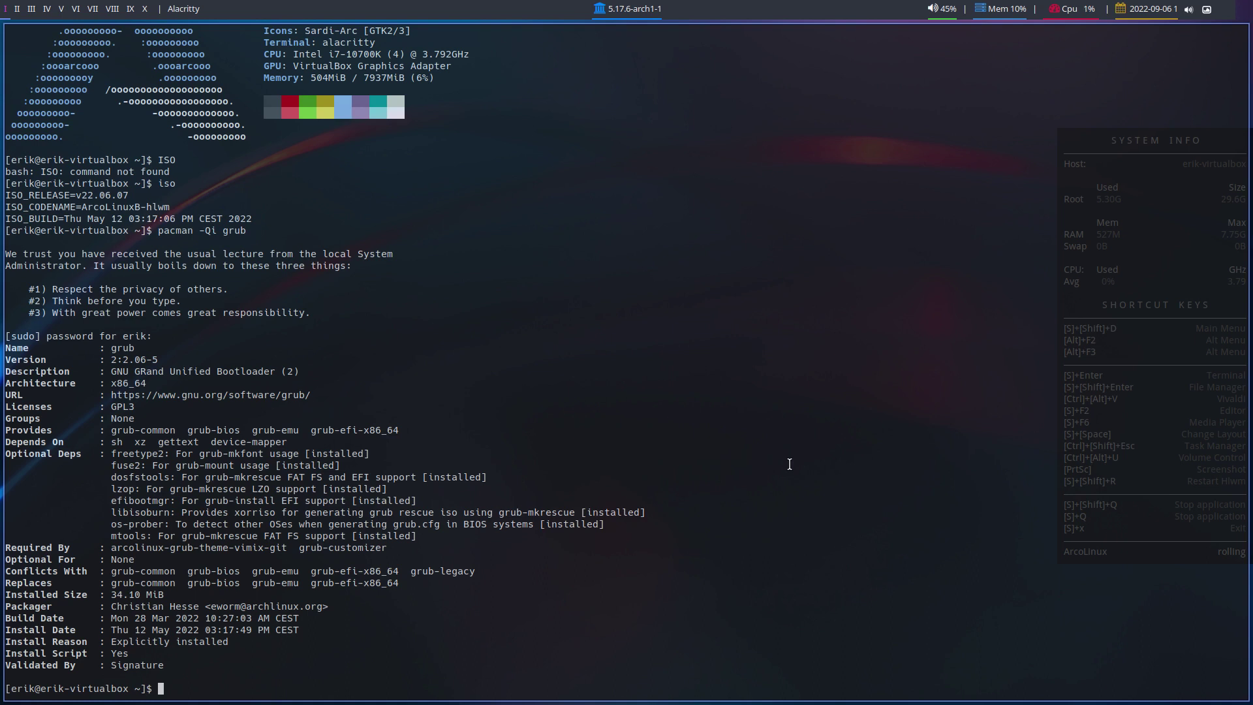
- Run update, accepting the kvantum and betterlockscreen replacements and the PGP key import
type("update")
key("Return")
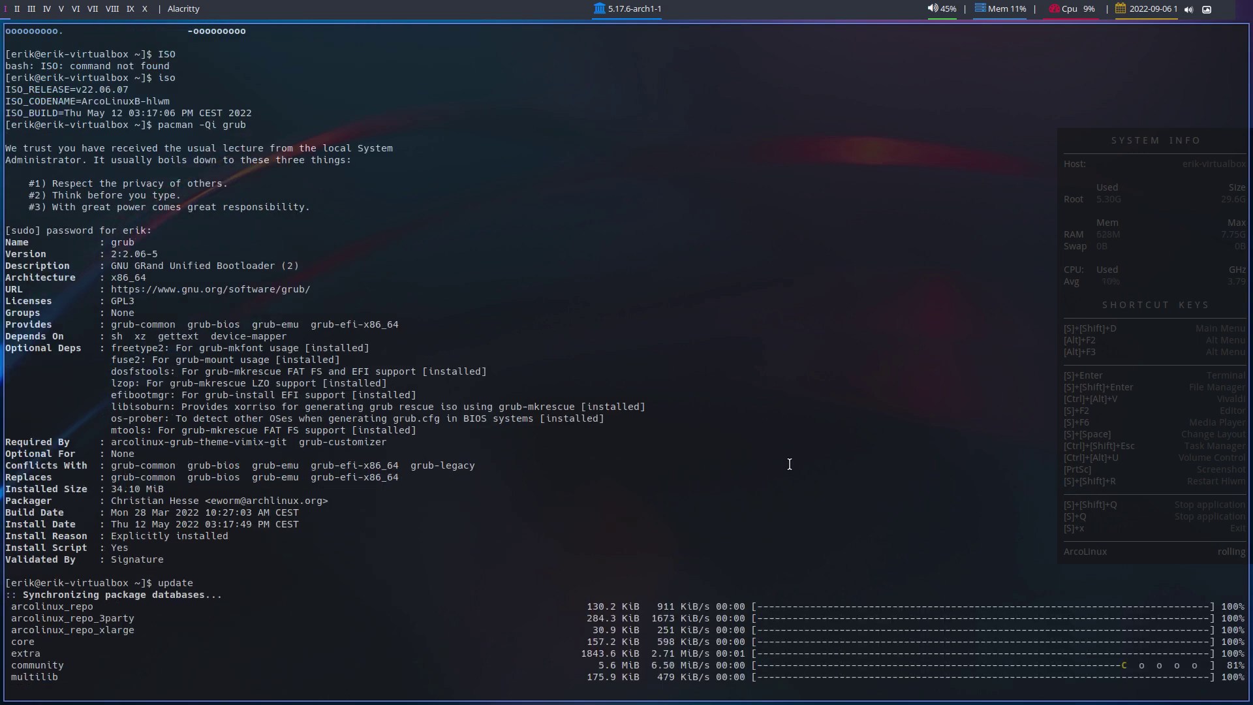
type("y")
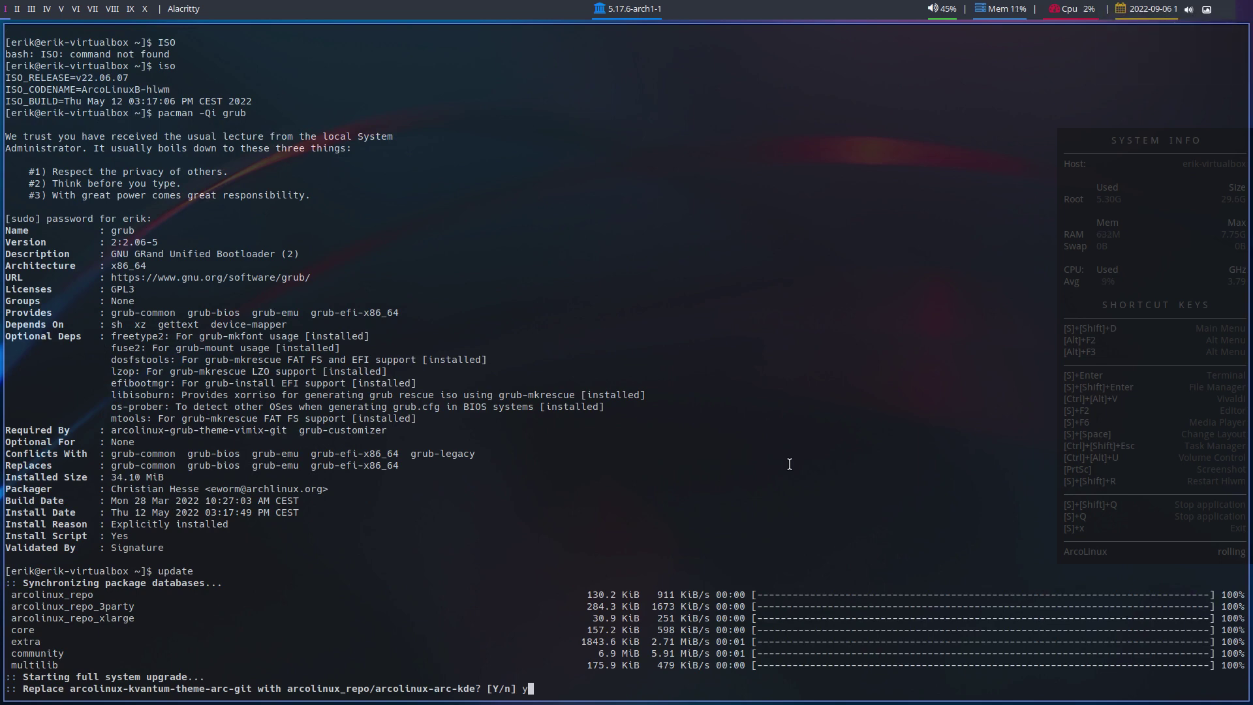
key("Return")
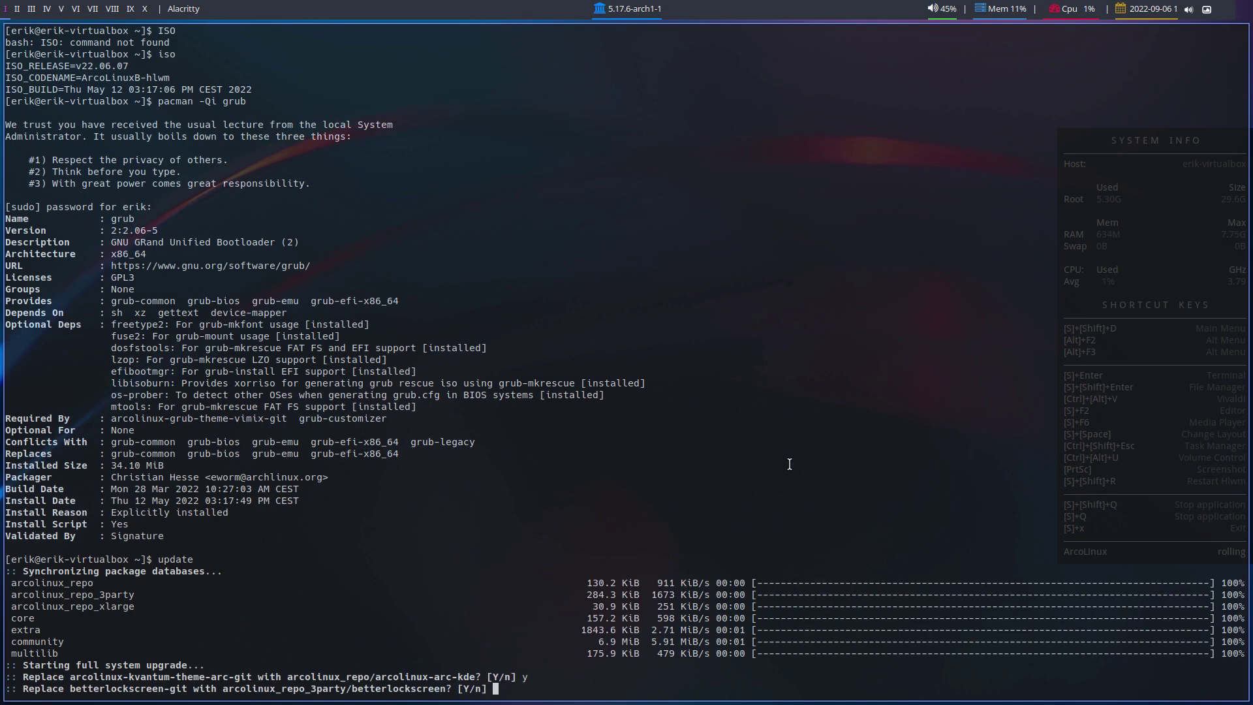
key("Return")
key("Return")
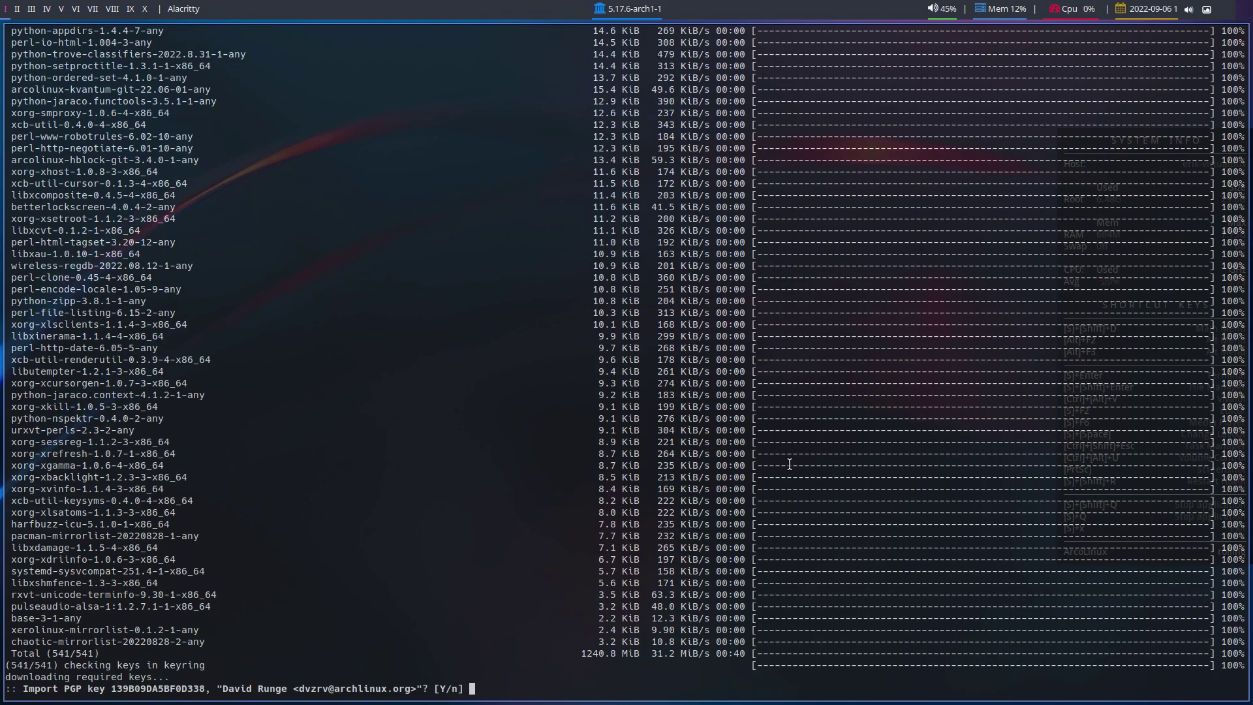
key("Return")
key("Return")
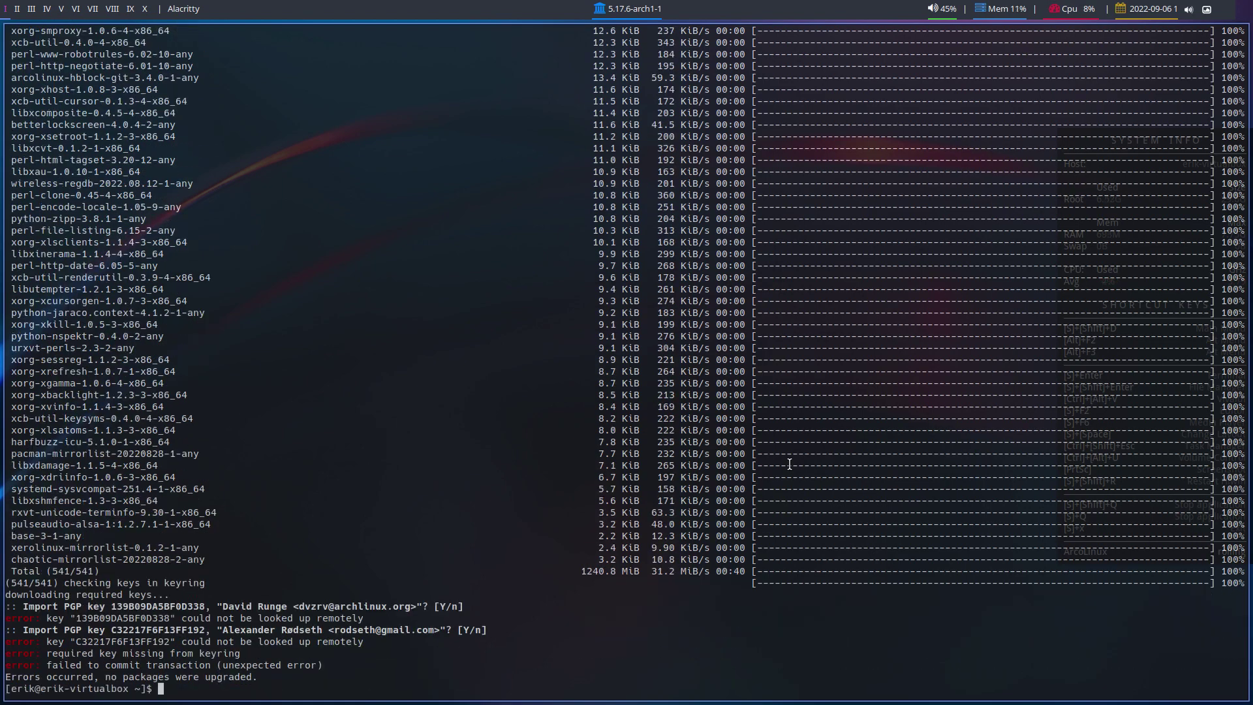
- Upgrade archlinux-keyring to 20220831-1 with sudo pacman -S, abandoning a half-typed pacman -U
type("sudo pacman -SQ")
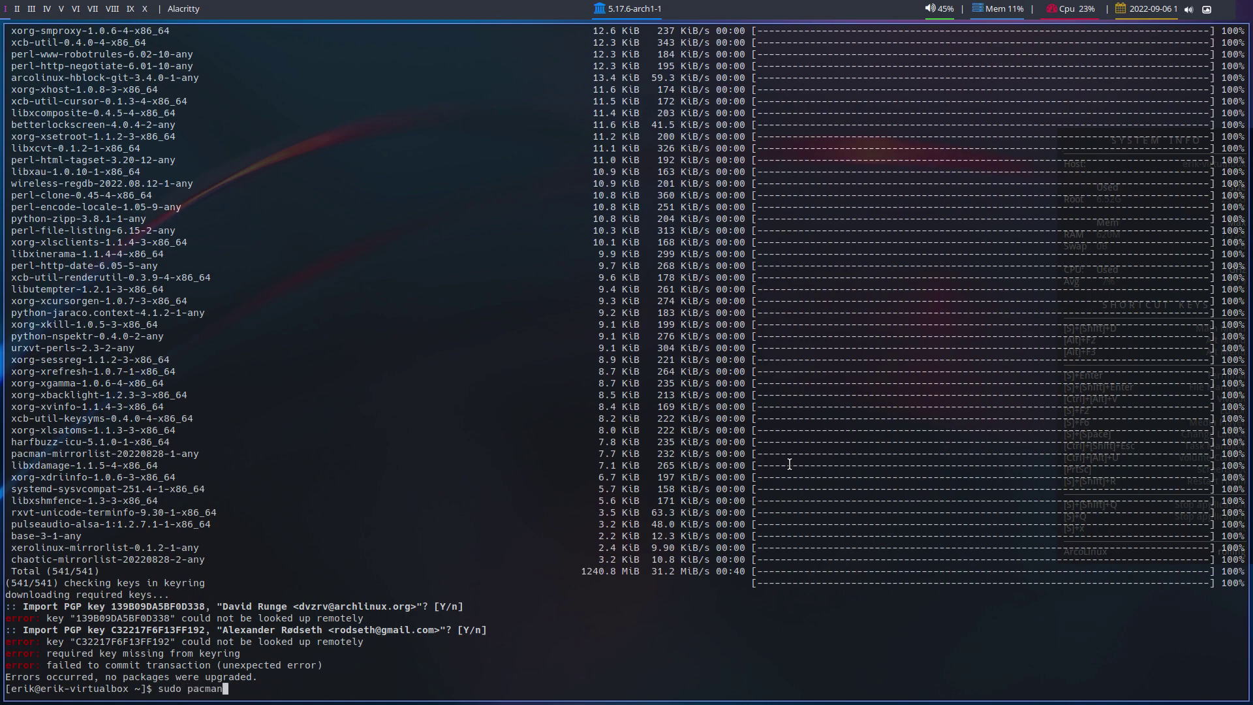
key("BackSpace")
key("BackSpace")
type("archlinx")
key("BackSpace")
type("ux-keyring")
key("Return")
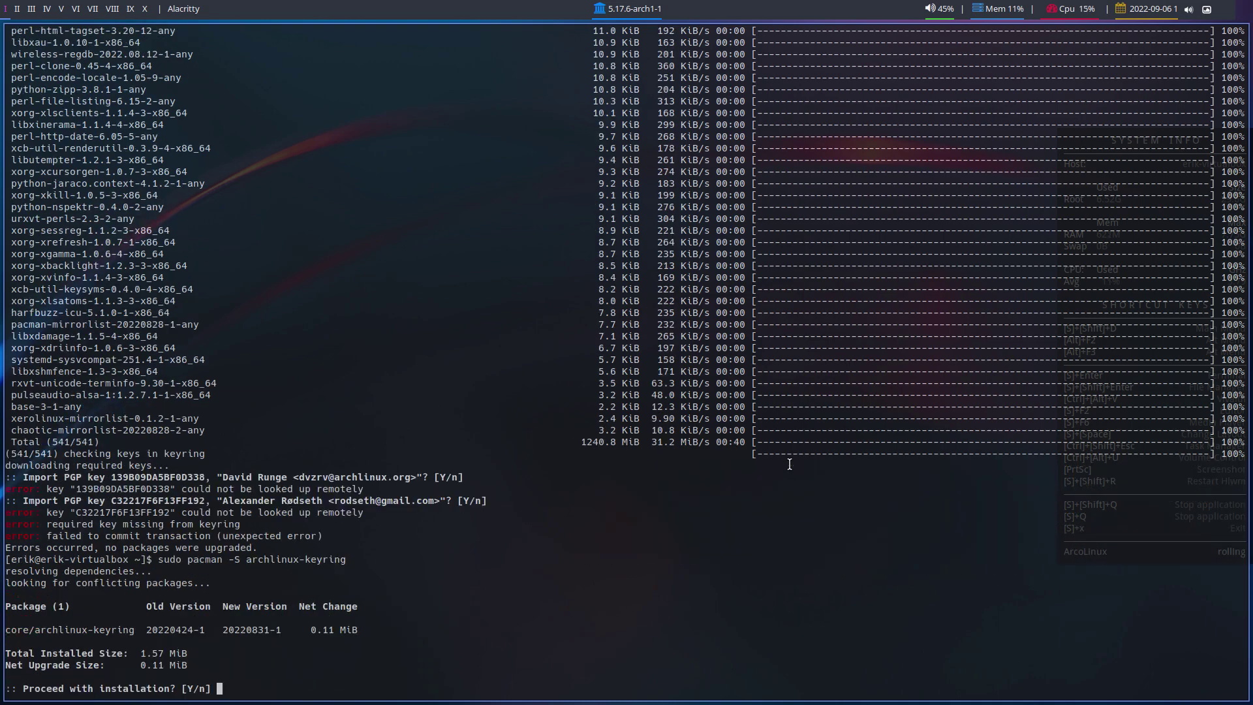
key("Return")
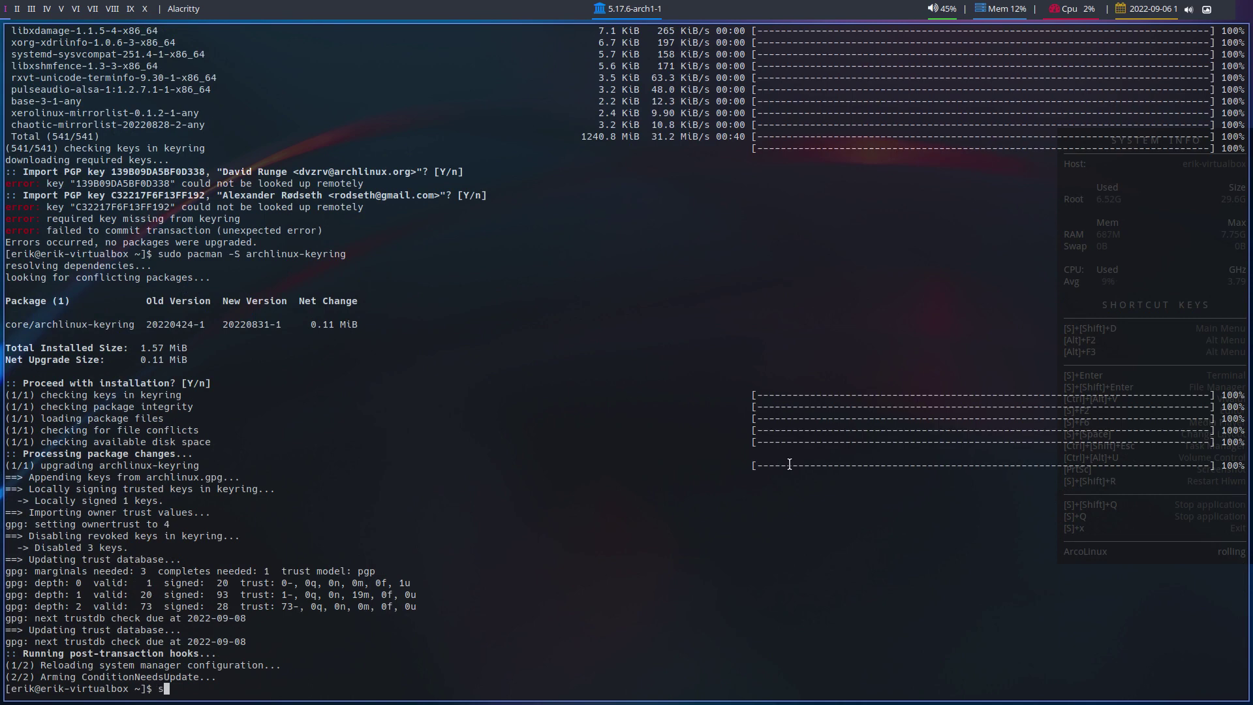
type("sudo pacman -U")
key("ctrl+c")
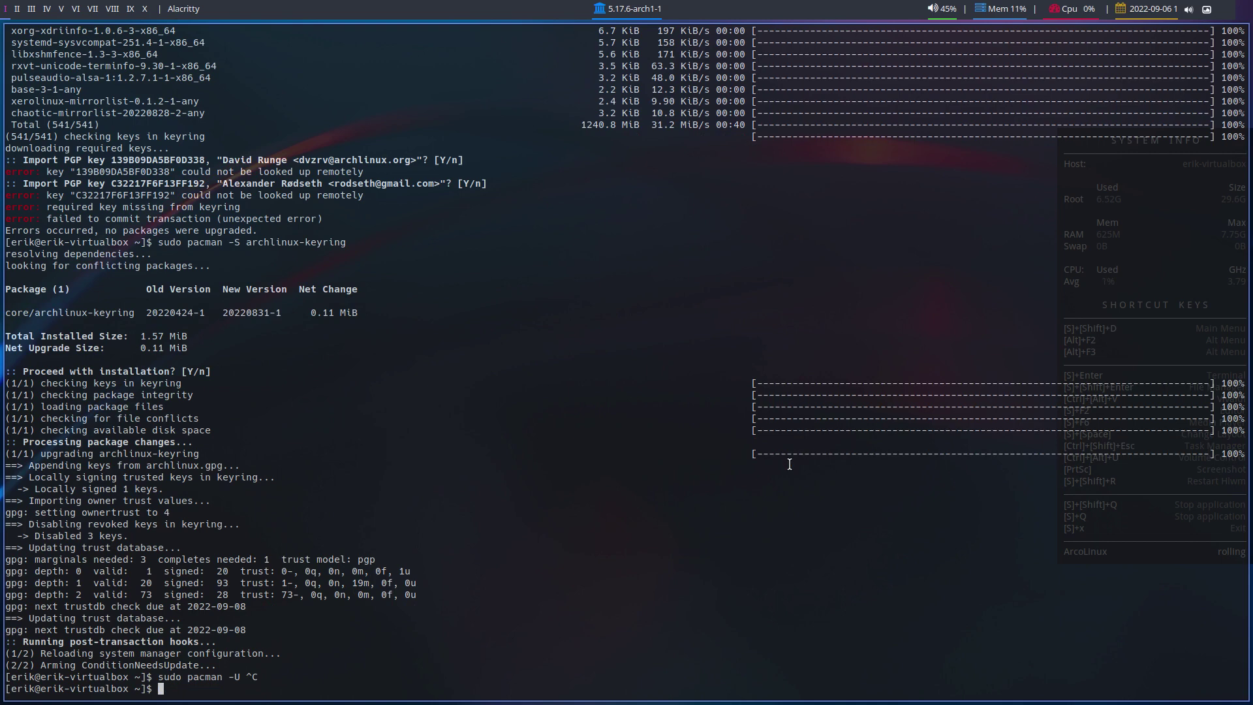
- Rerun update and accept the replacements to upgrade all 540 packages
type("update")
key("Return")
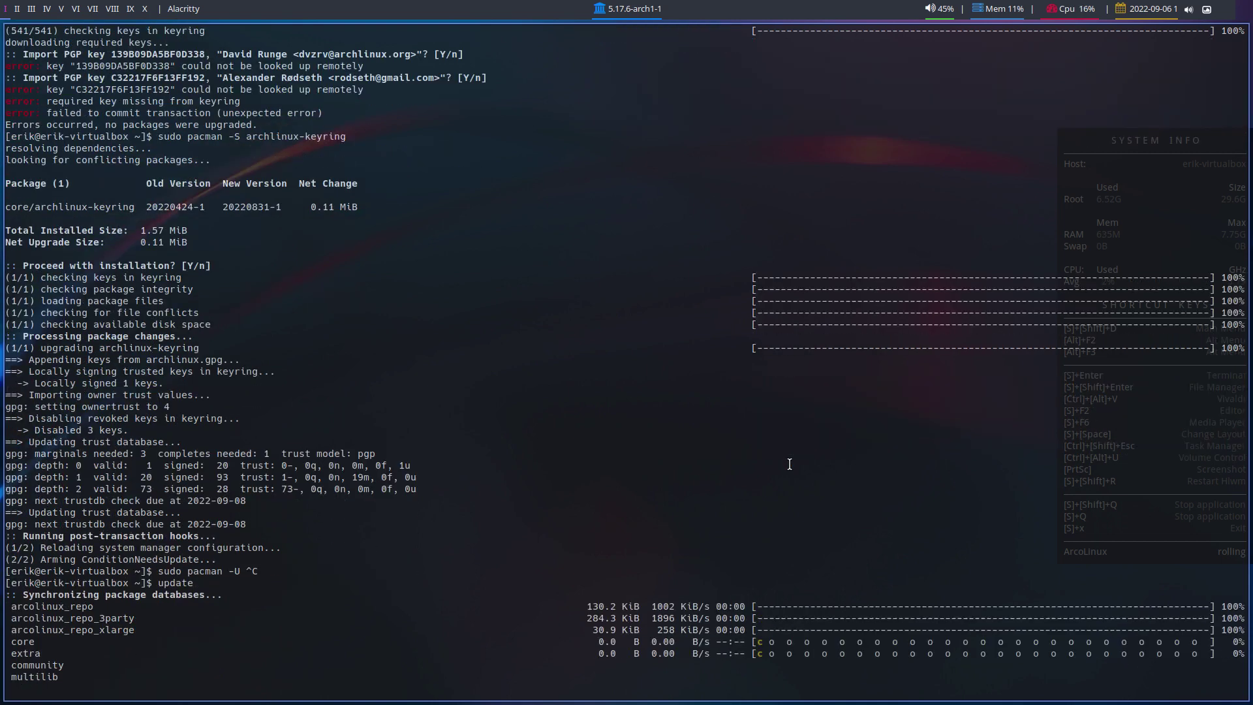
key("Return")
key("Return")
key("Return")
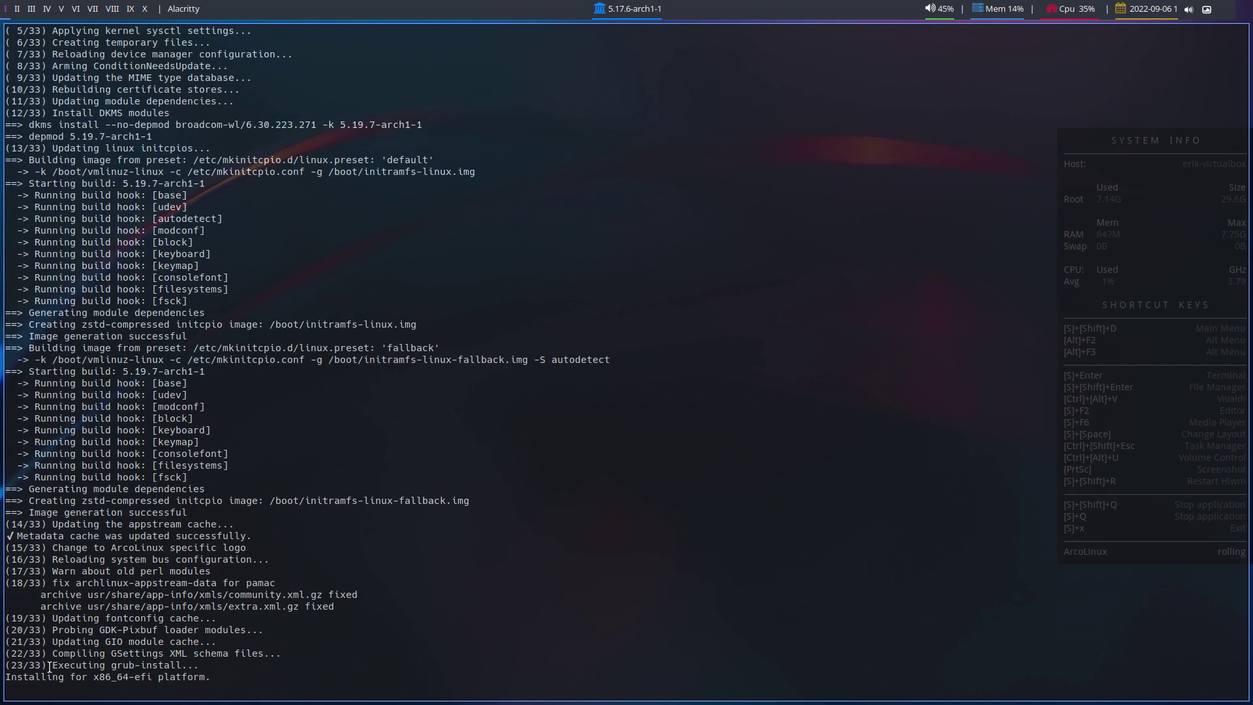
- Highlight the grub-install success output and the grub-mkconfig step as the GRUB hooks run
left_click_drag(55, 665, 185, 663)
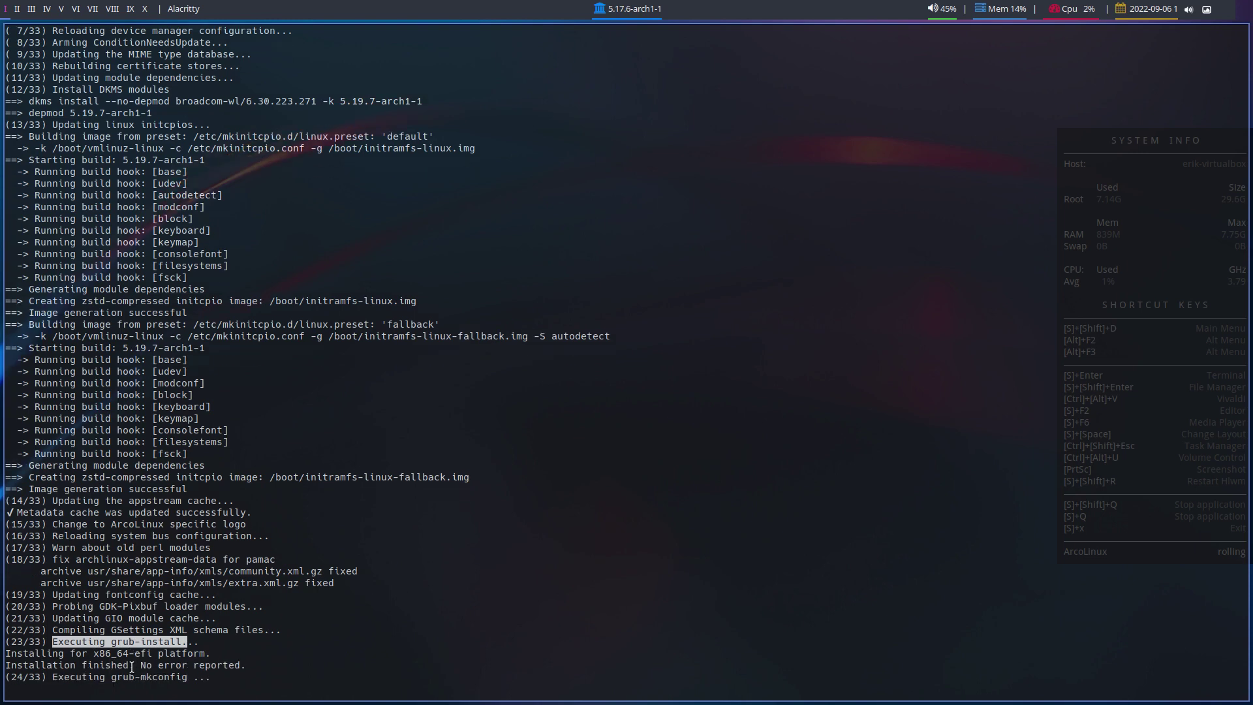
scroll(63, 610, "up", 1)
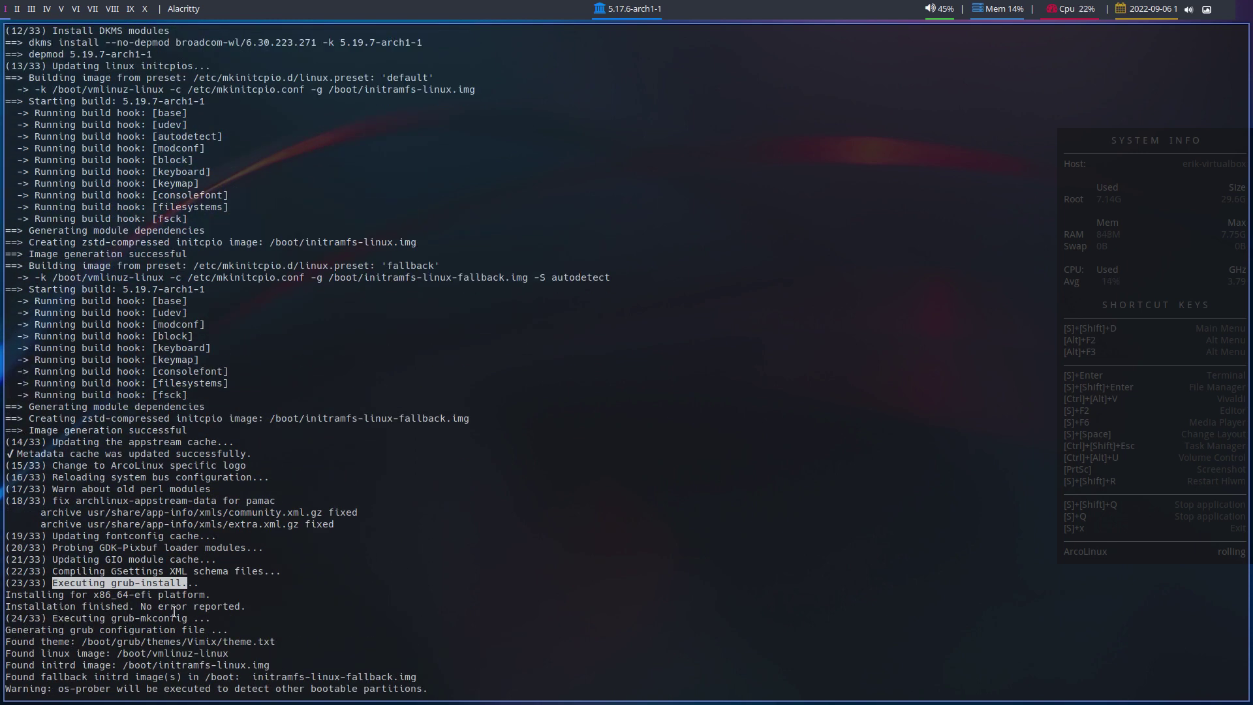
left_click_drag(234, 603, 6, 595)
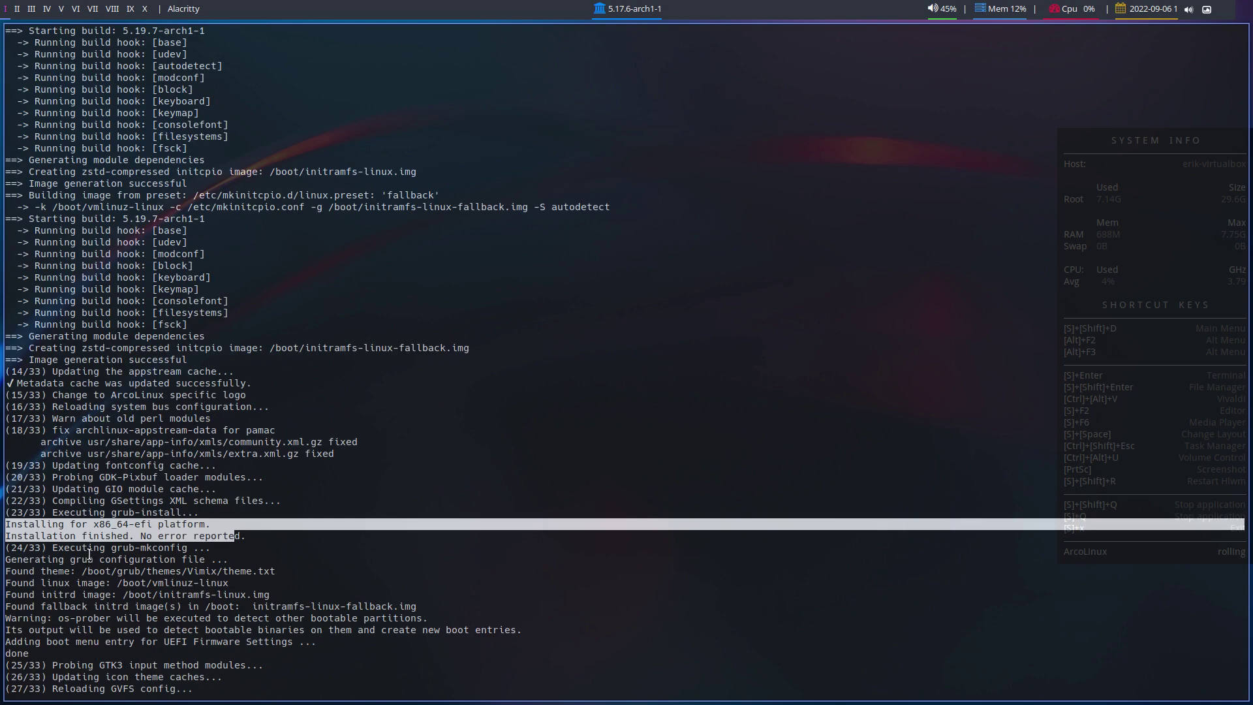
left_click(90, 560)
left_click_drag(52, 548, 184, 550)
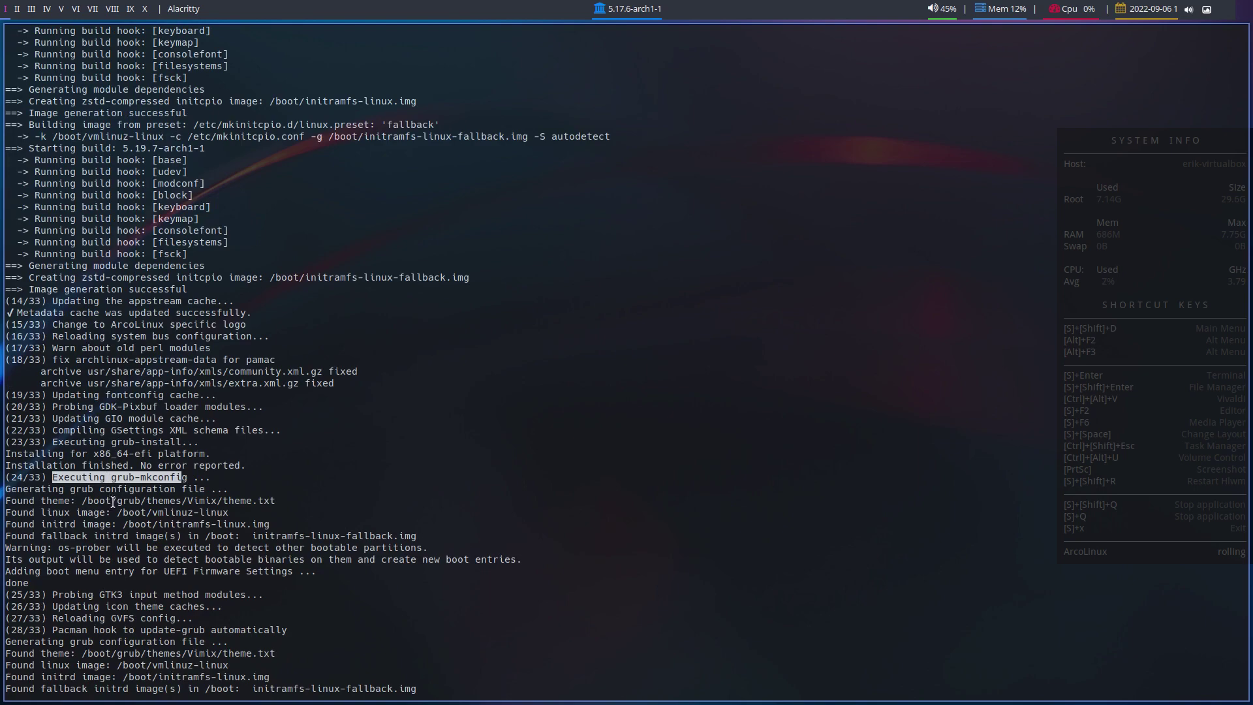
- Scroll back through the pacman output to the GRUB upgrade note and mark its start
scroll(113, 501, "up", 16)
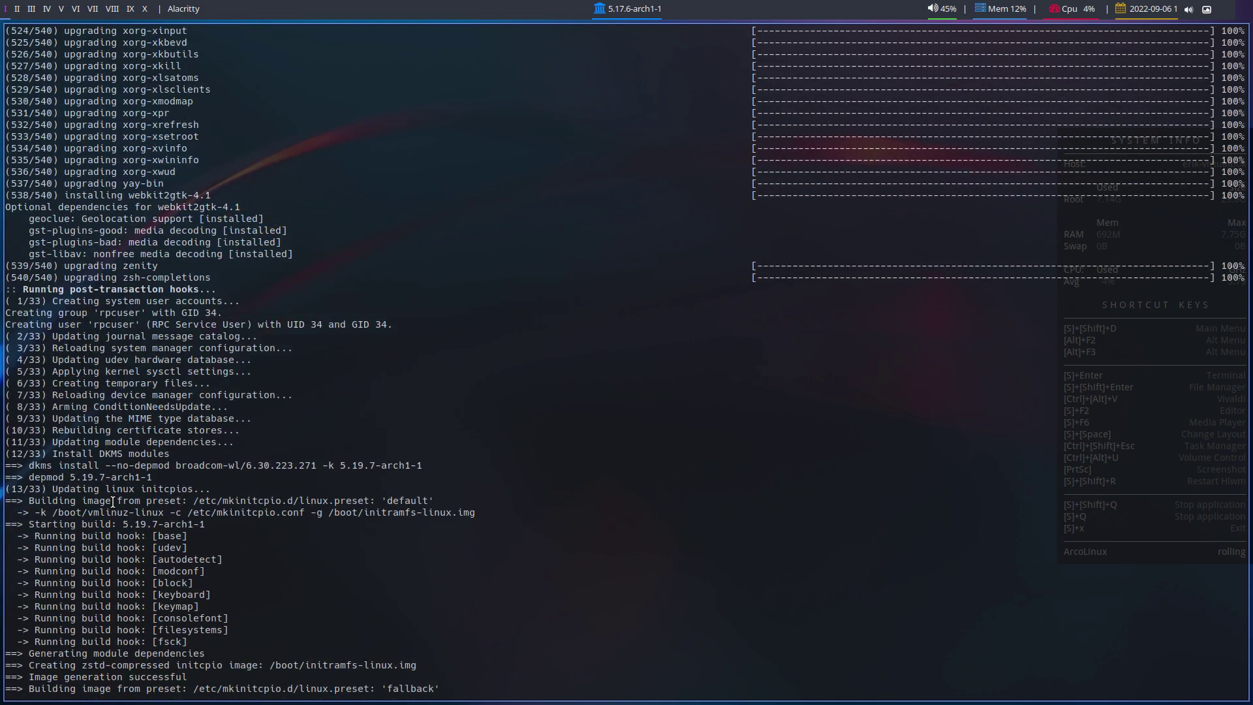
scroll(113, 501, "up", 2)
scroll(113, 501, "up", 20)
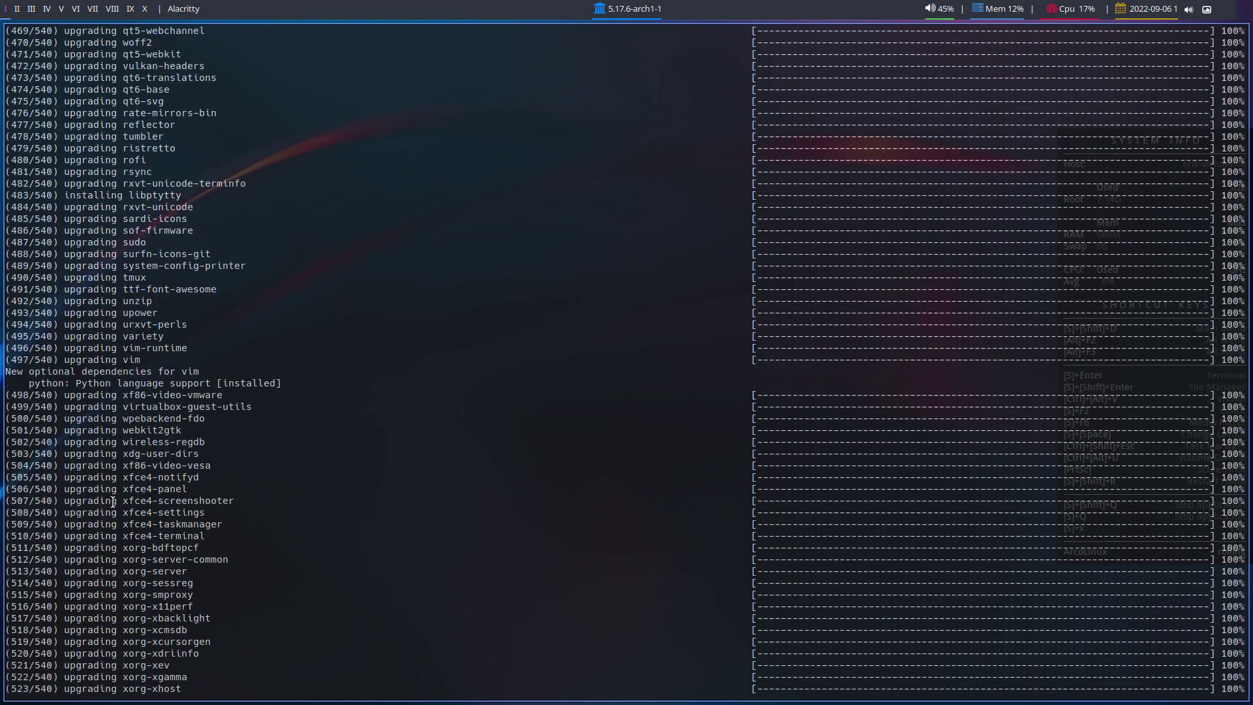
scroll(113, 501, "up", 20)
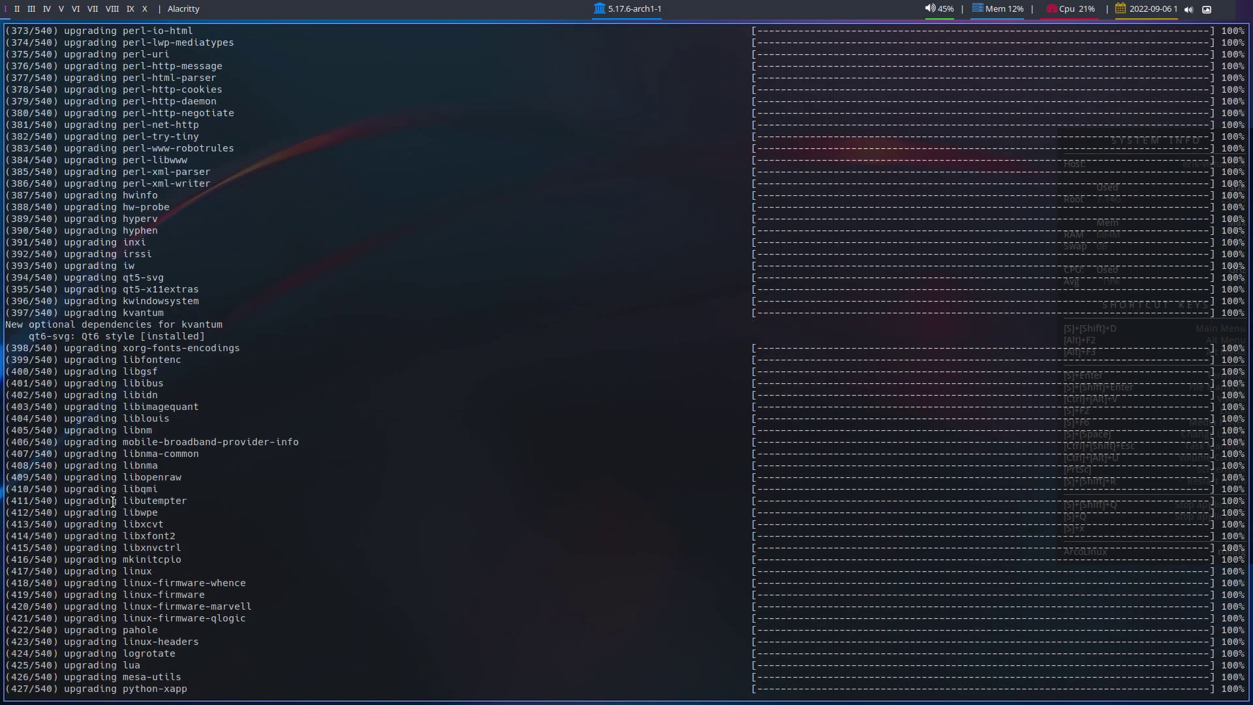
scroll(113, 501, "up", 20)
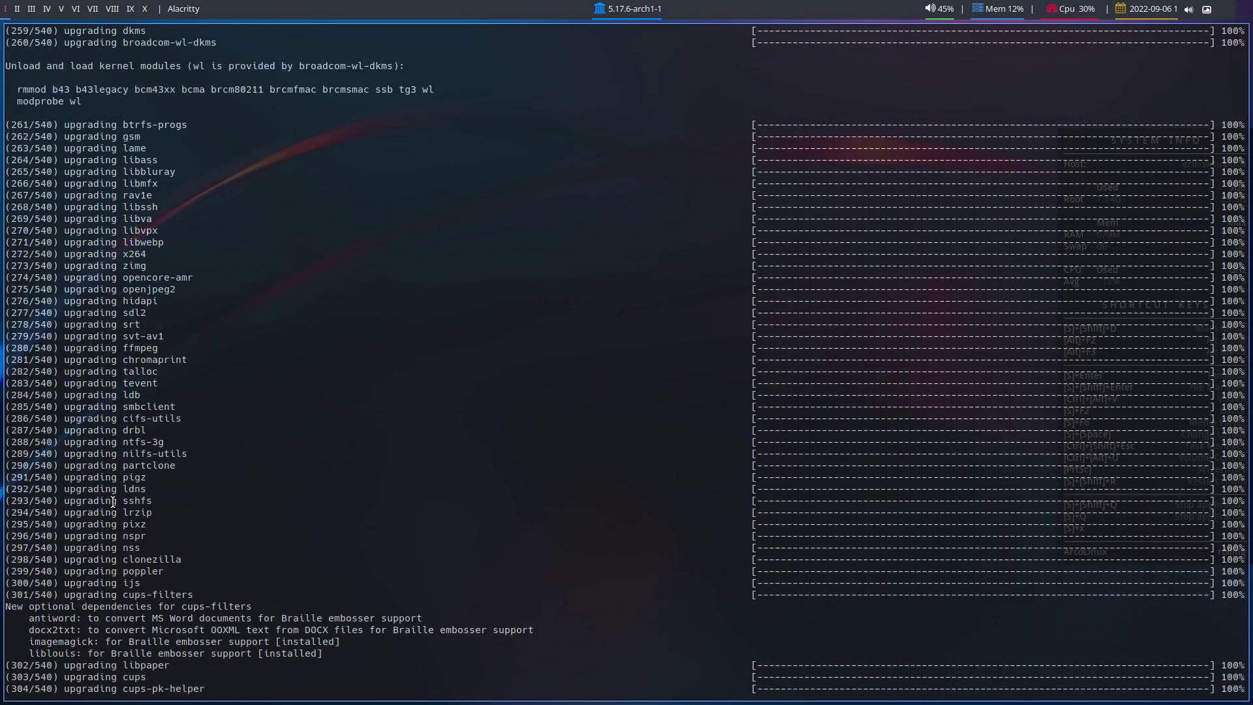
scroll(113, 501, "down", 16)
scroll(113, 501, "up", 15)
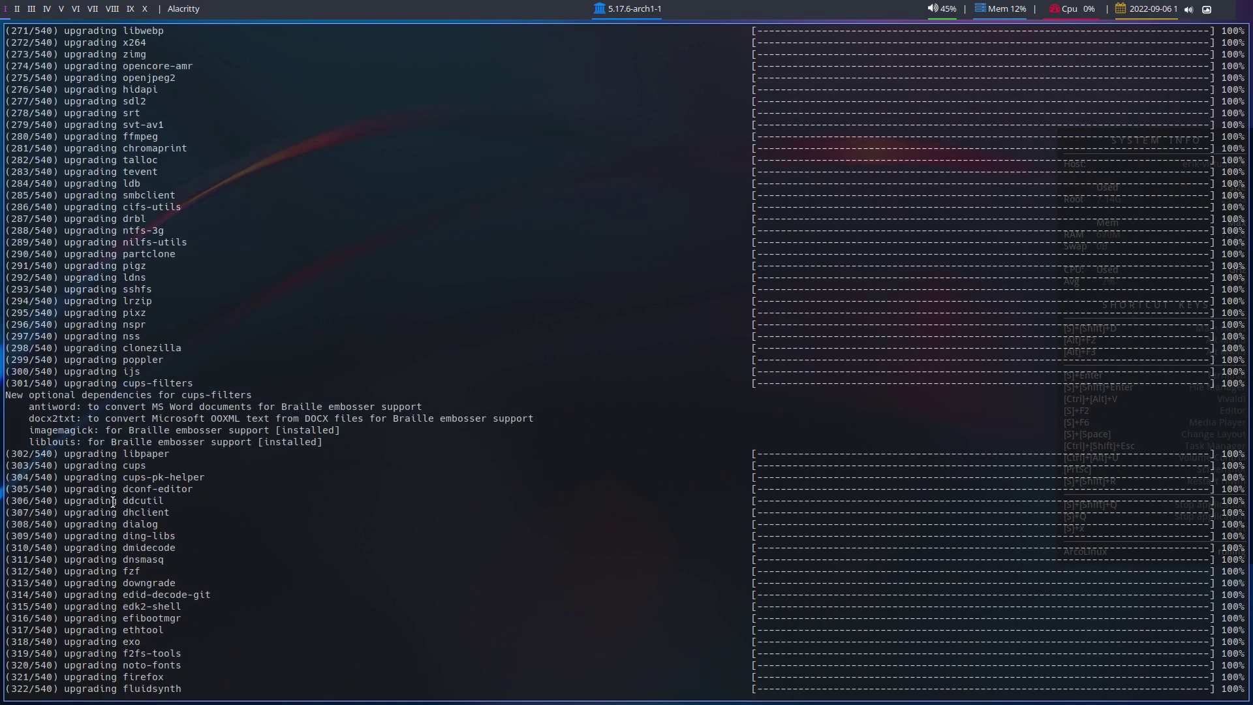
scroll(113, 501, "up", 20)
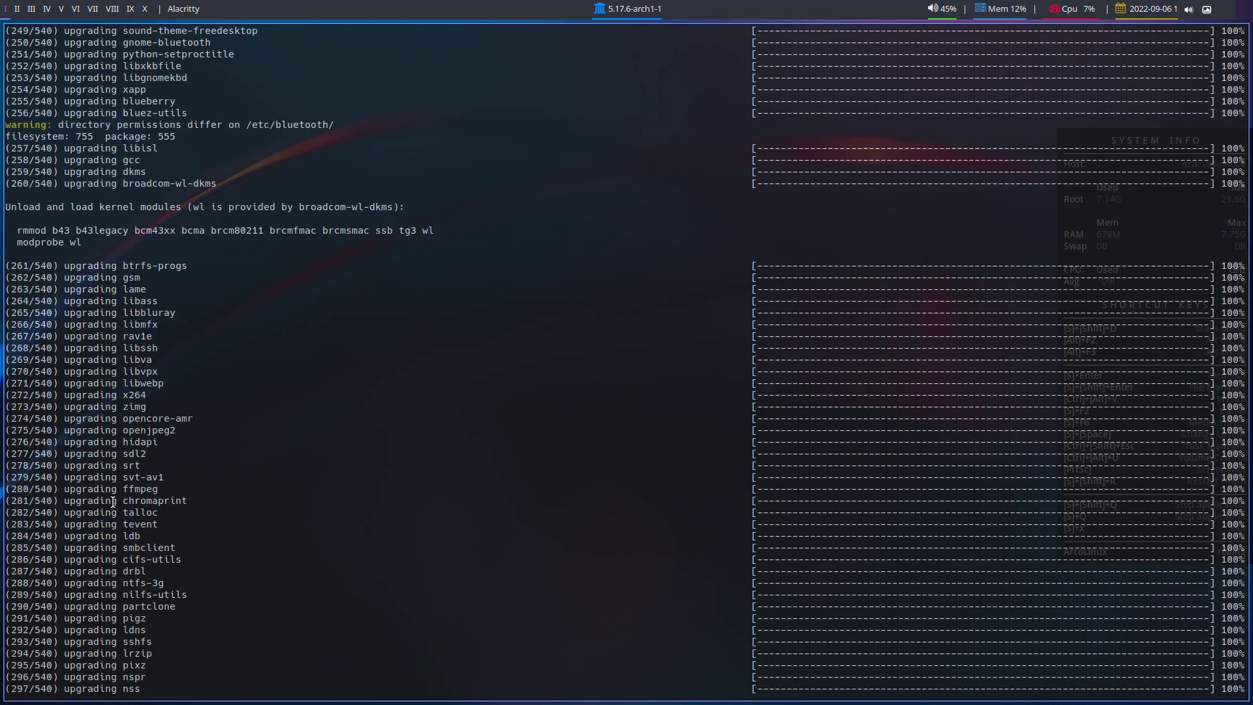
scroll(112, 501, "up", 16)
scroll(113, 501, "up", 16)
scroll(113, 501, "up", 5)
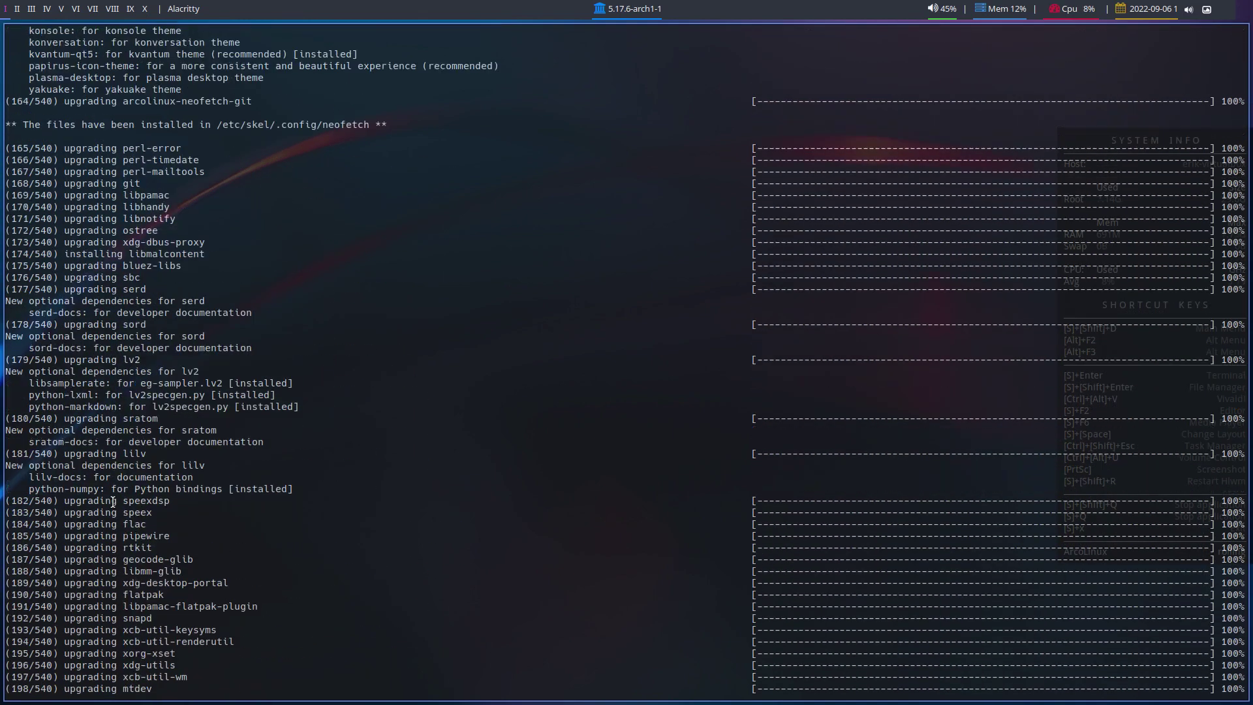
scroll(113, 501, "up", 9)
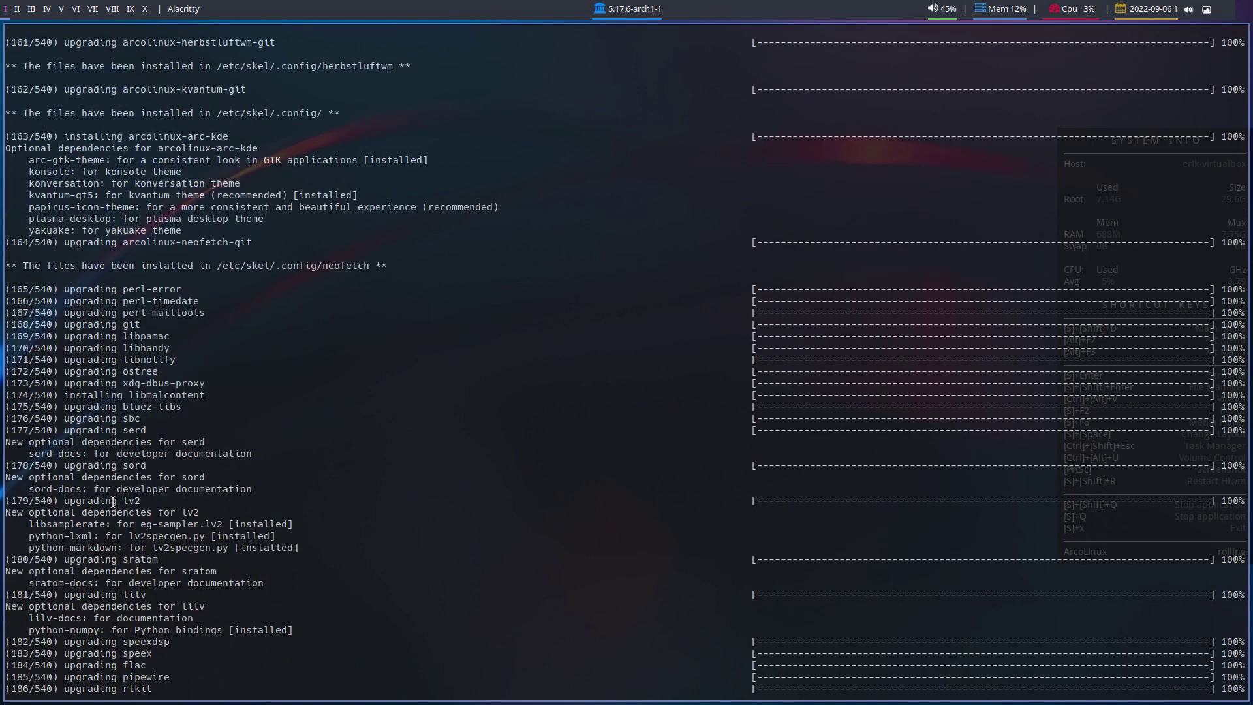
scroll(113, 501, "up", 8)
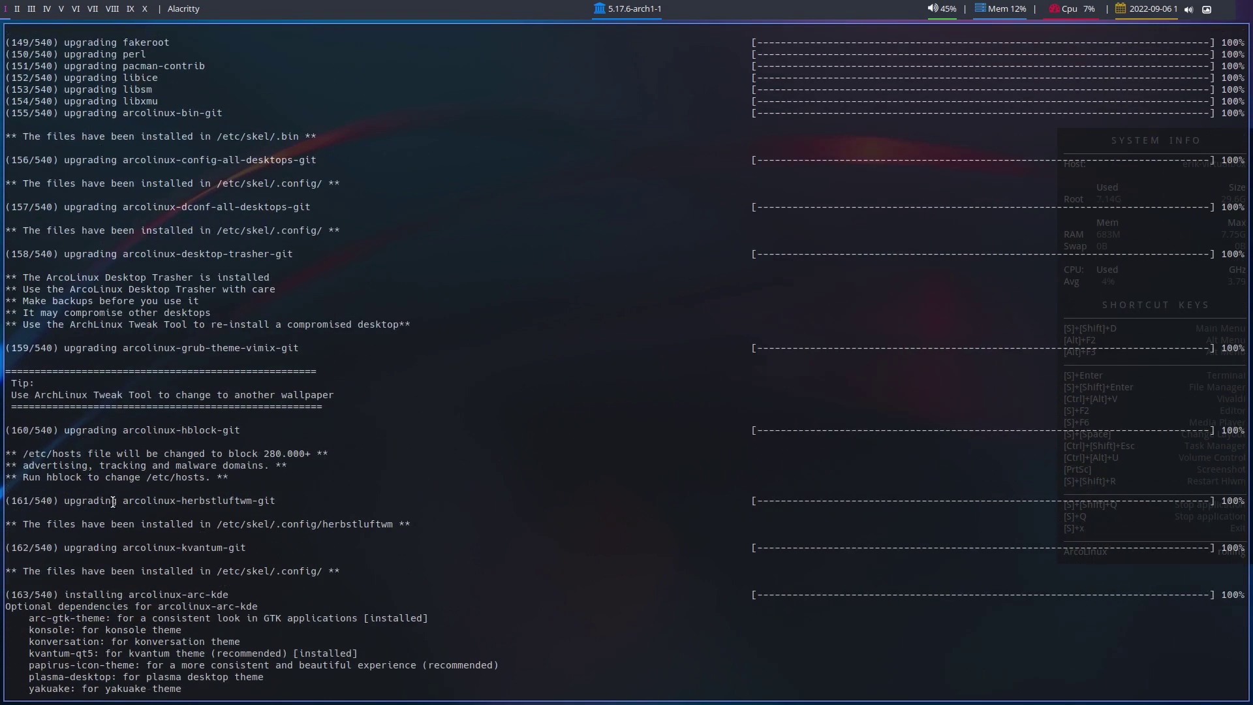
scroll(113, 501, "up", 18)
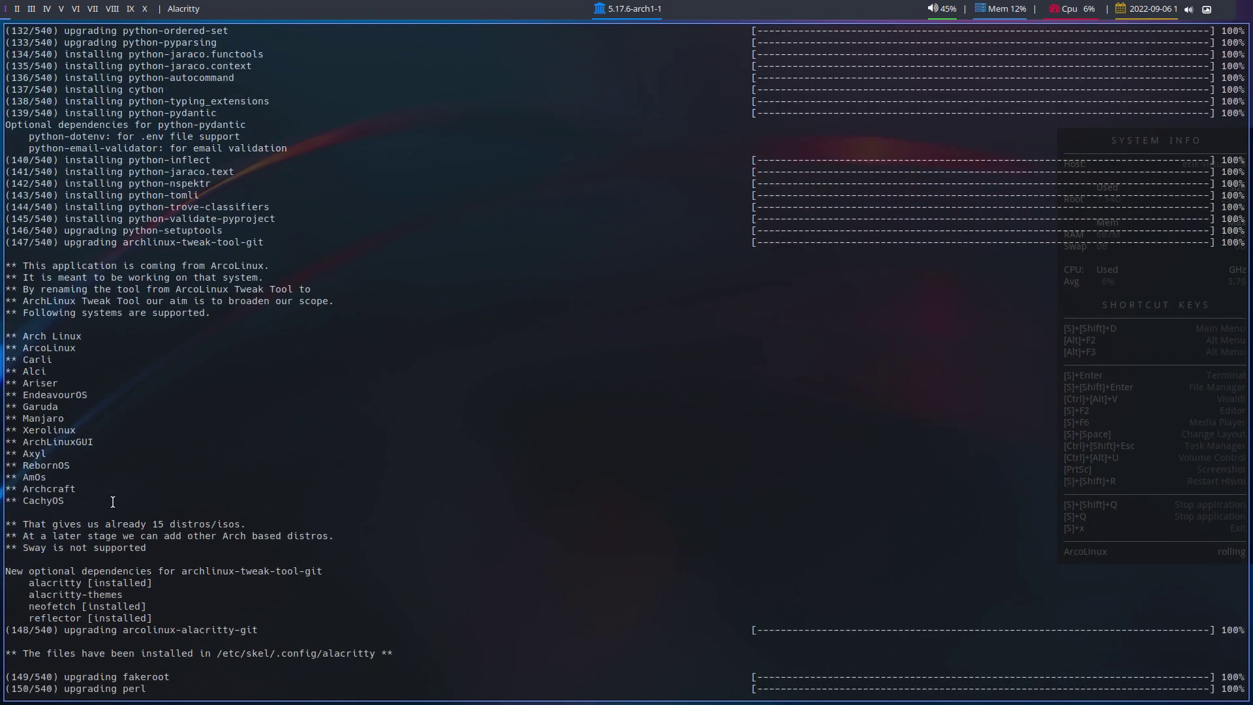
scroll(113, 501, "up", 11)
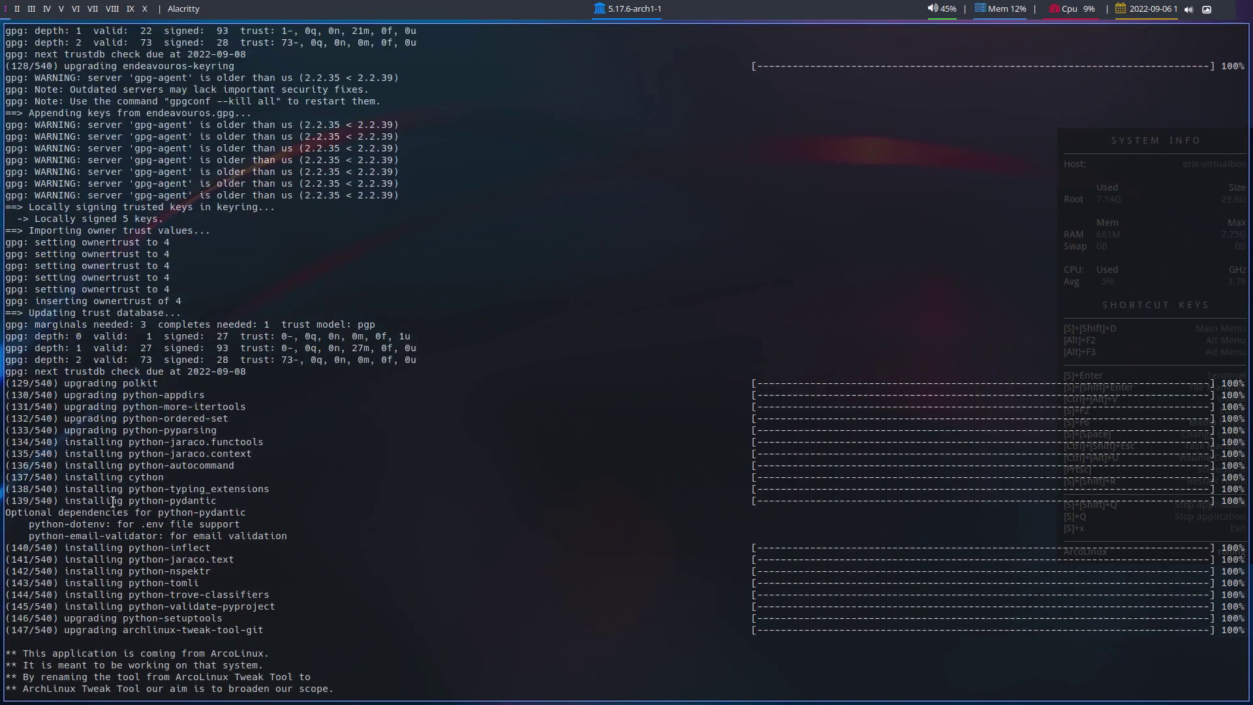
scroll(113, 501, "up", 16)
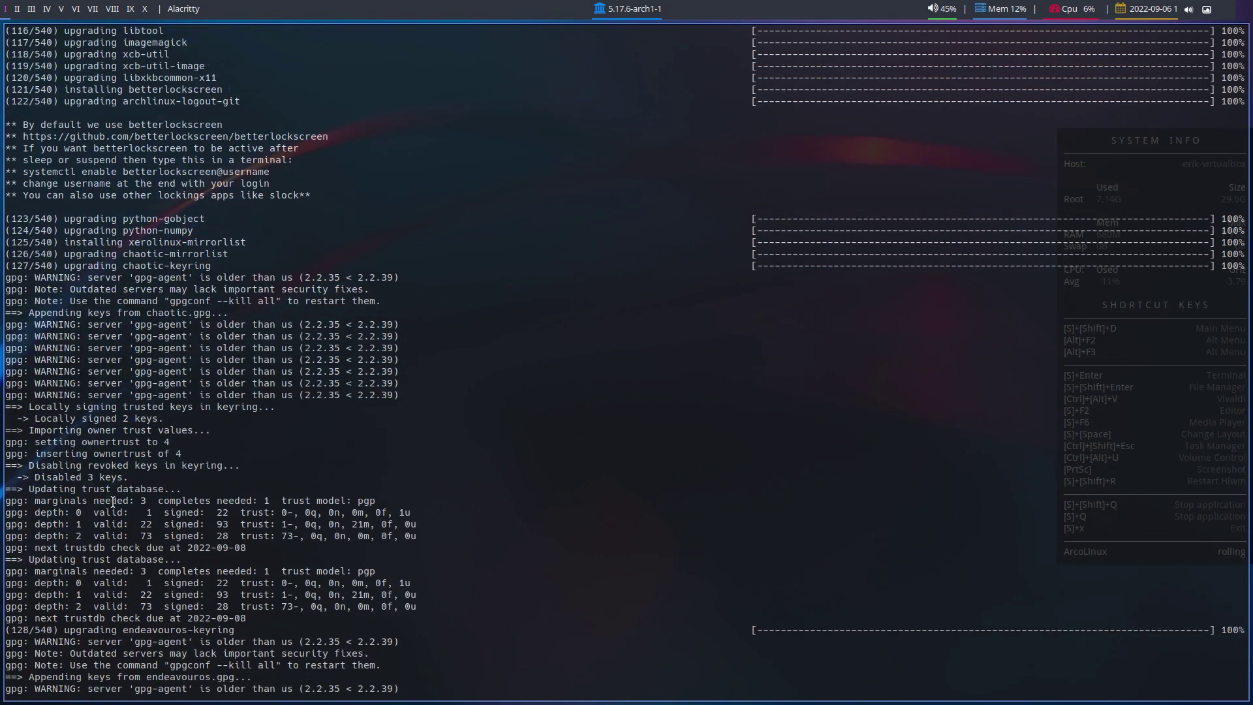
scroll(112, 501, "up", 12)
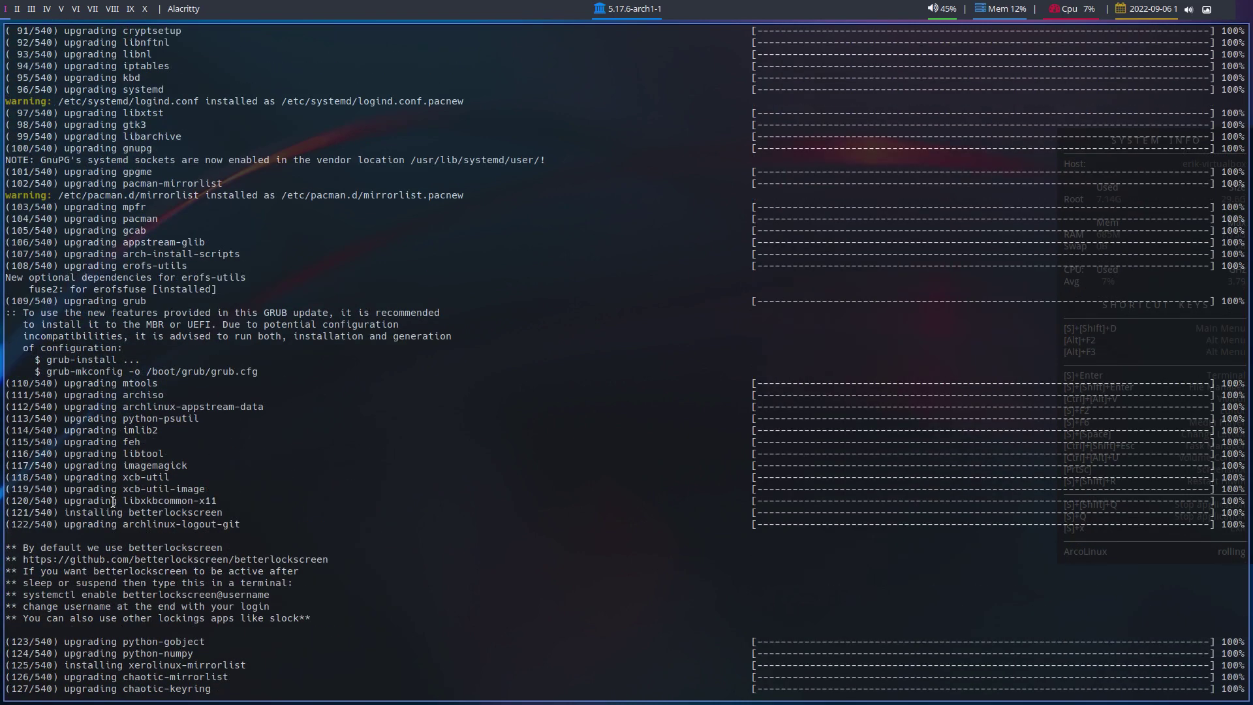
left_click_drag(65, 312, 149, 304)
left_click(98, 312)
- Highlight MBR, the grub-install command and grub-mkconfig -o /boot/grub/grub.cfg in the GRUB note
left_click_drag(141, 324, 217, 324)
left_click_drag(47, 360, 122, 359)
left_click_drag(47, 371, 259, 371)
left_click(108, 359)
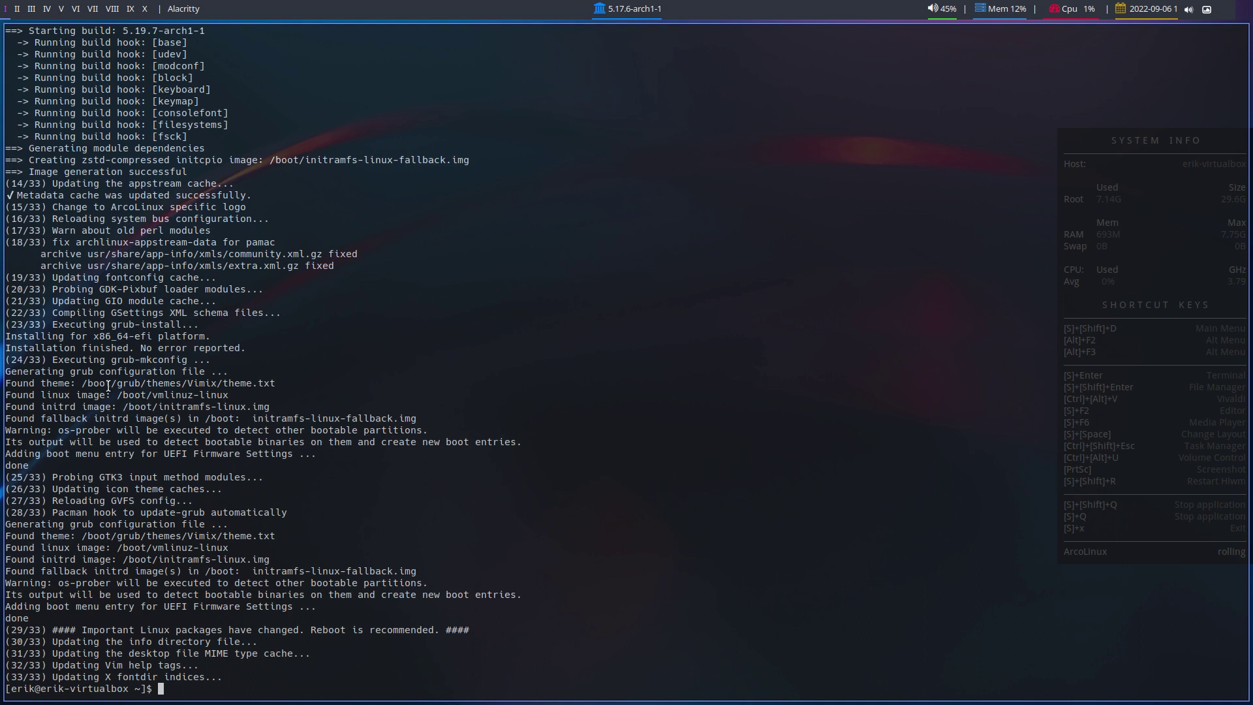
- Run skel twice at the prompt, discarding the mistyped update command first
type("update")
key("BackSpace")
key("BackSpace")
key("BackSpace")
key("BackSpace")
key("BackSpace")
key("BackSpace")
type("skel")
key("Return")
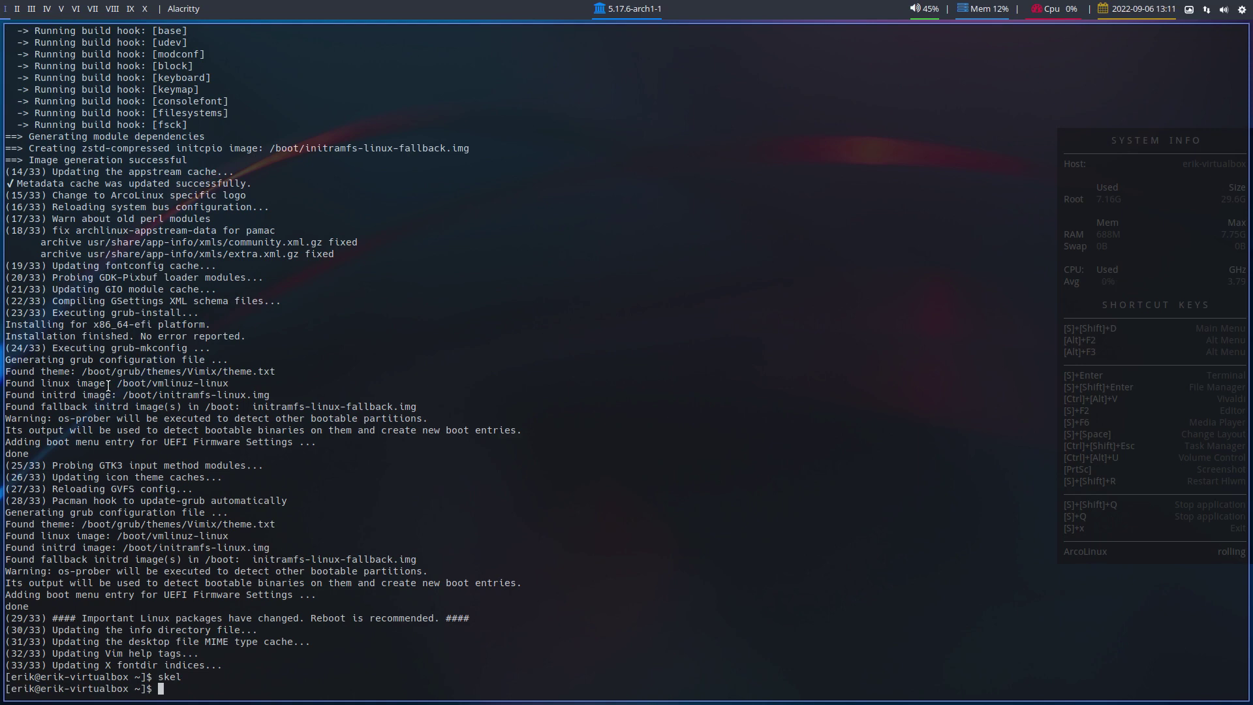
type("skel")
key("Return")
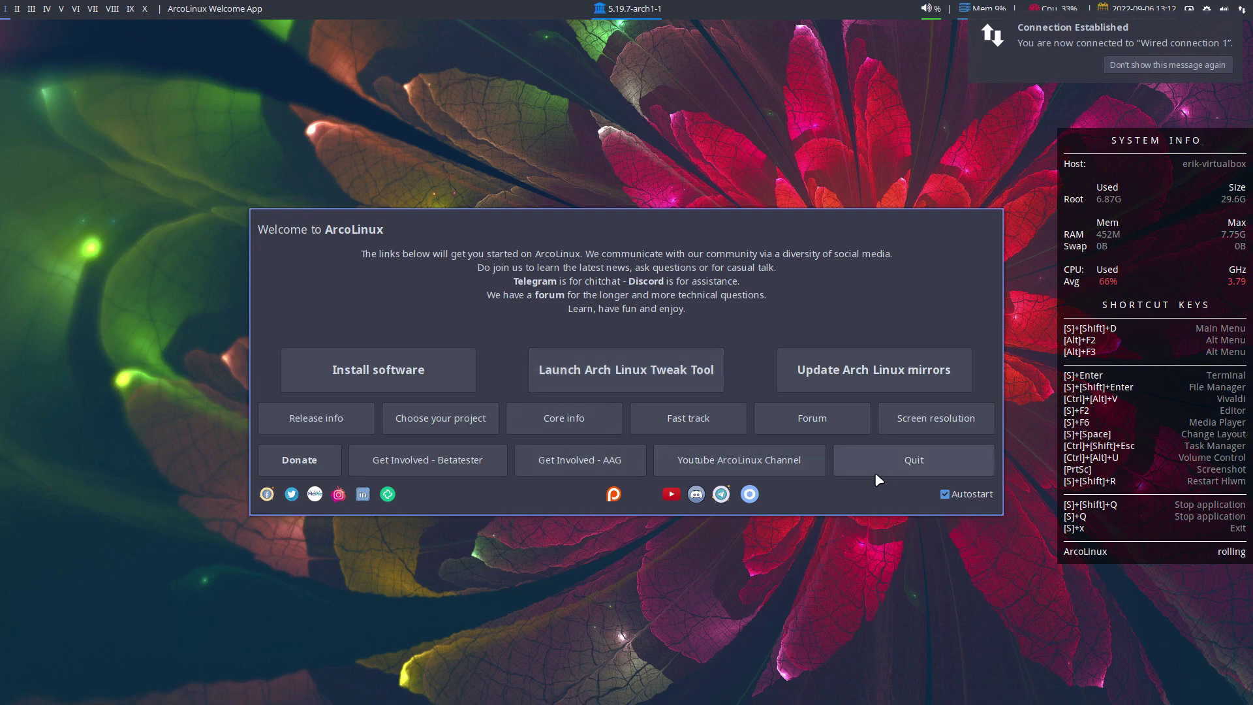
- Close the Welcome window and query the installed grub package with sudo pacman -Qi grub
left_click(933, 464)
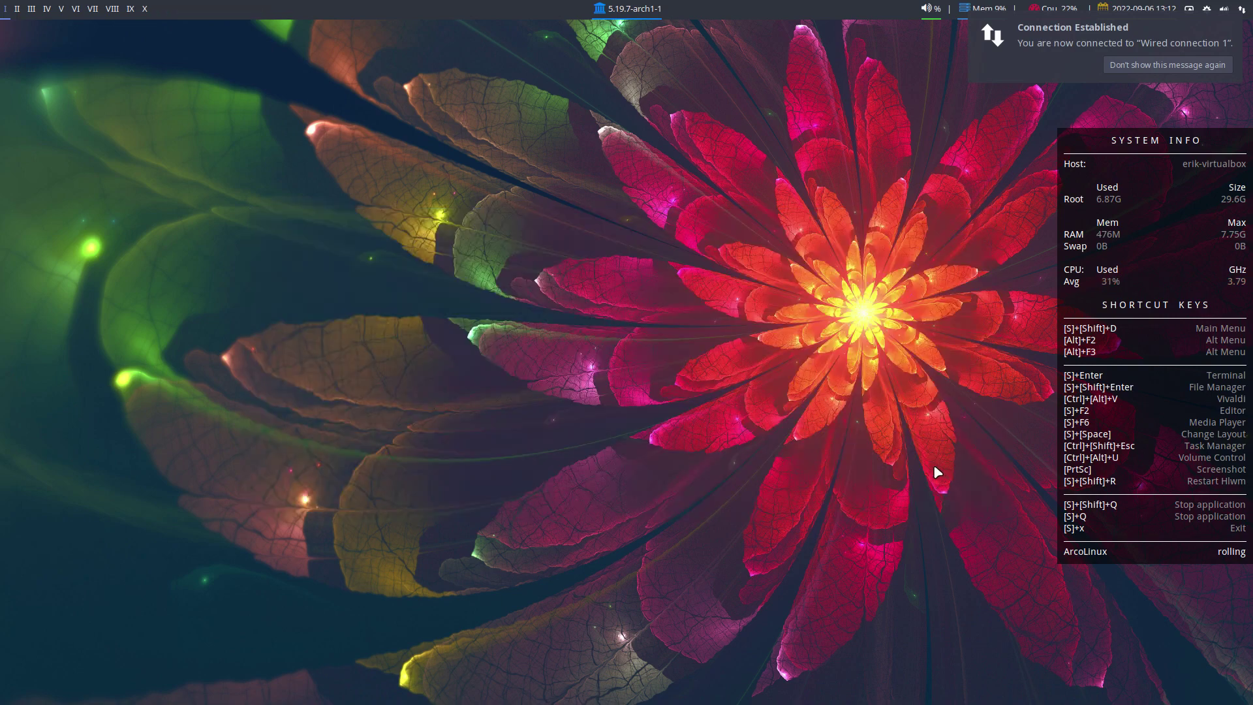
key("super+Return")
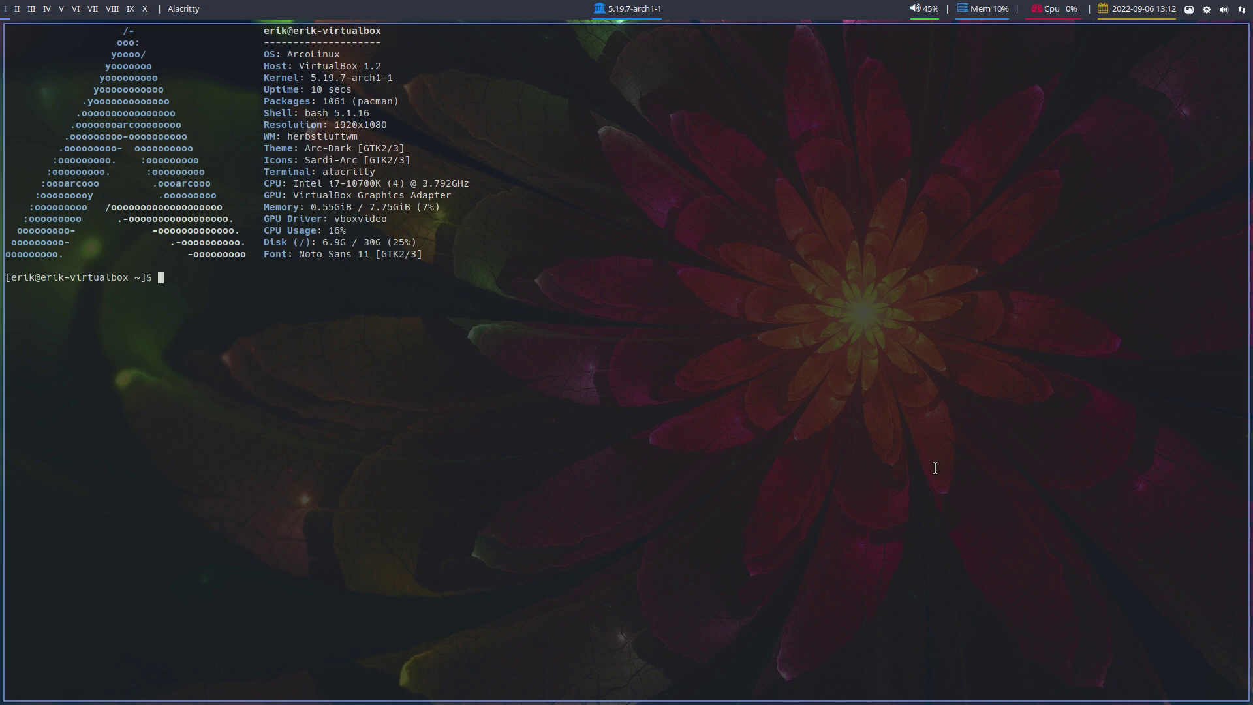
type("sudo pacman -Qi grub")
key("Return")
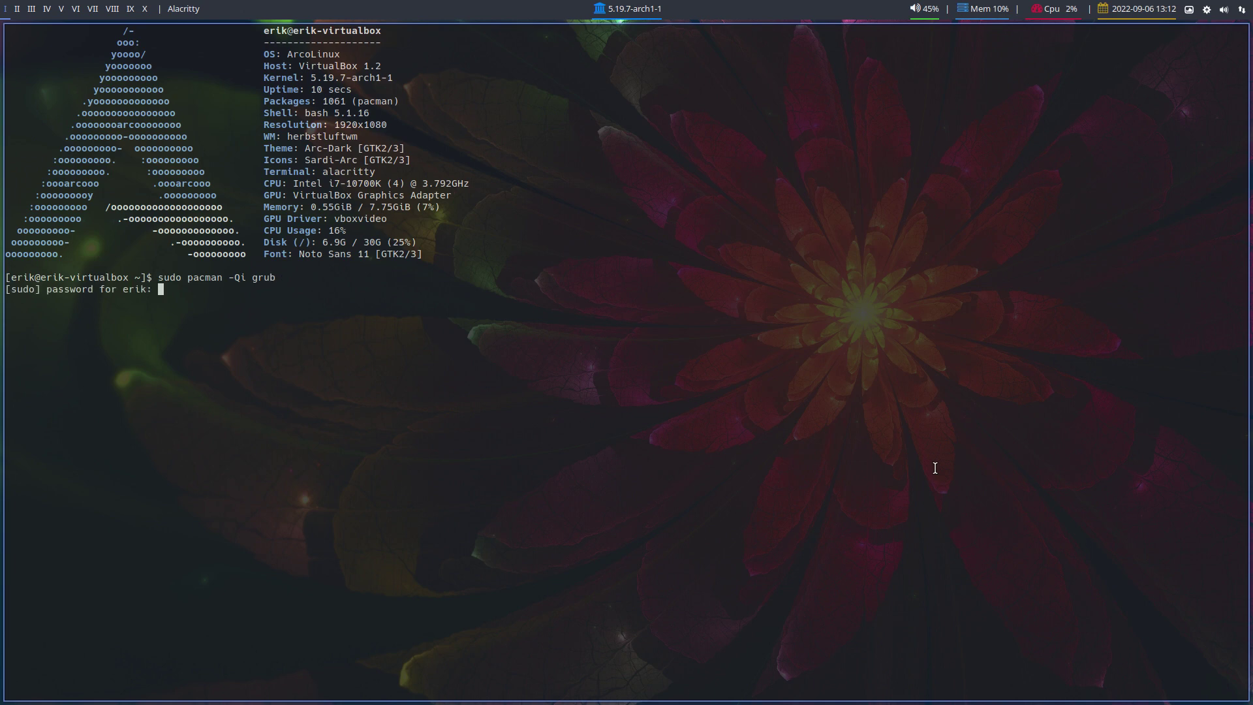
key("Return")
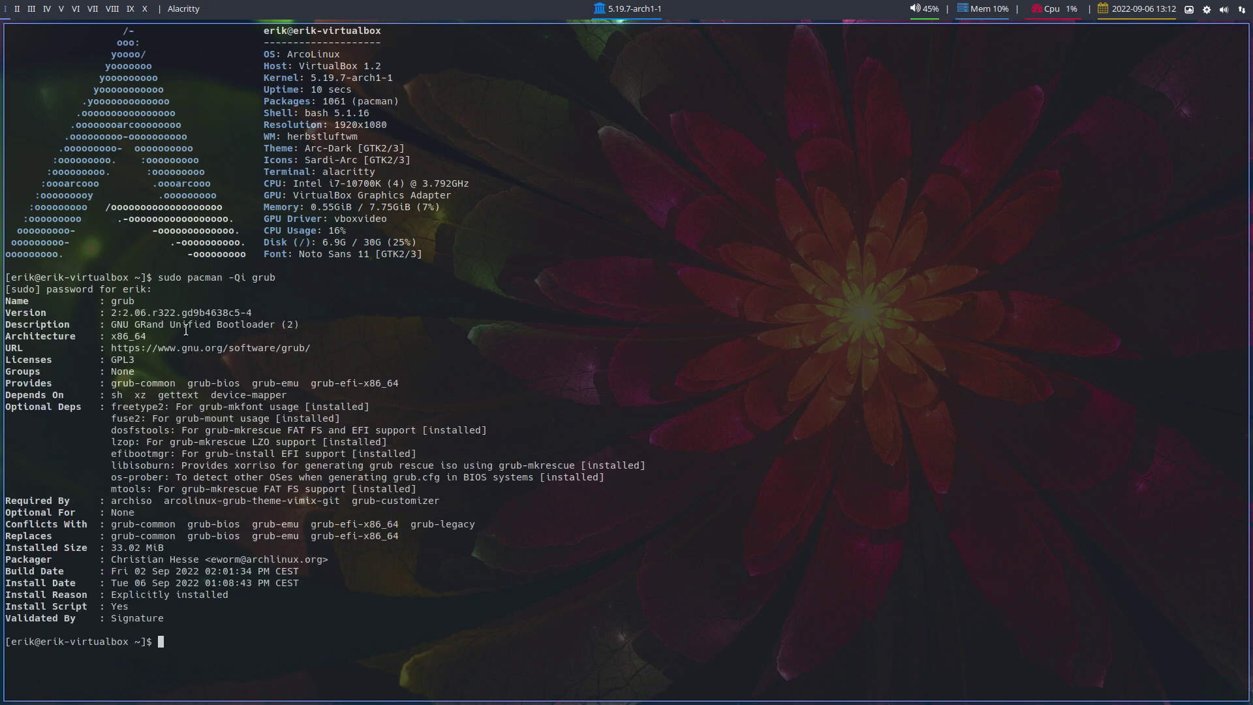
- Highlight the grub version 2:2.06.r322.gd9b4638c5-4 and type arch-chroot at the prompt
left_click_drag(158, 313, 167, 314)
left_click_drag(246, 312, 257, 312)
type("arch")
type("-chroot")
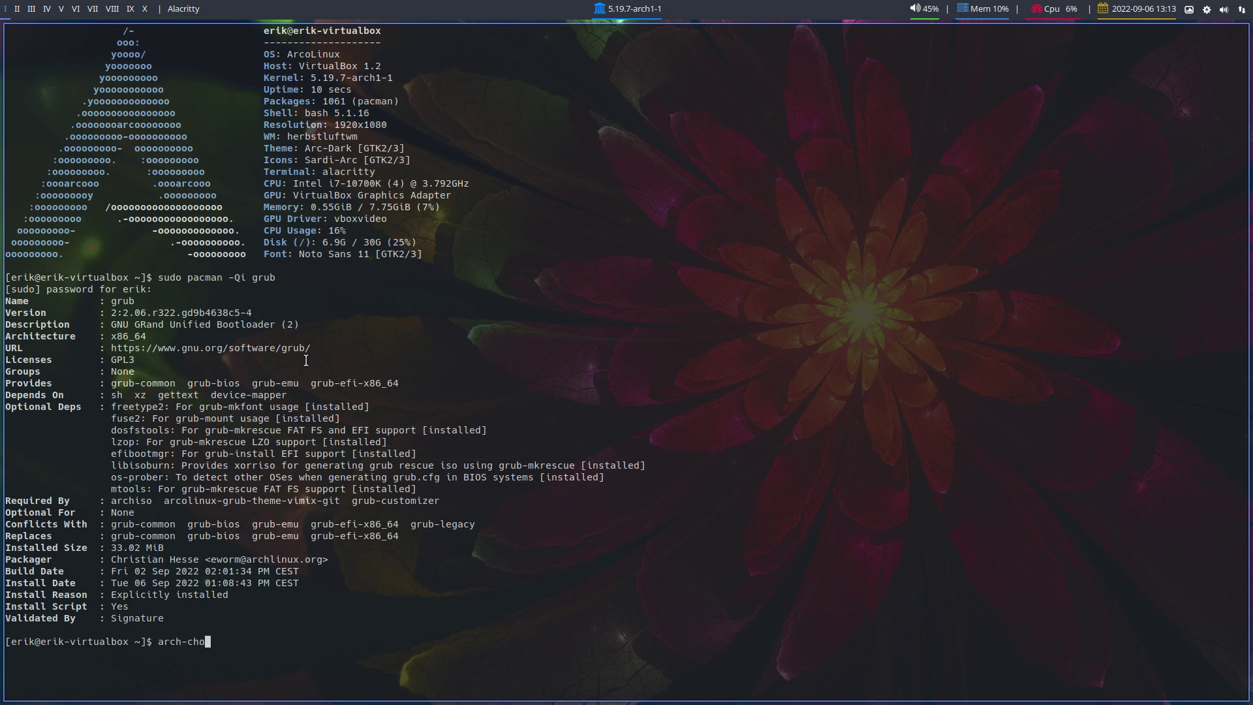